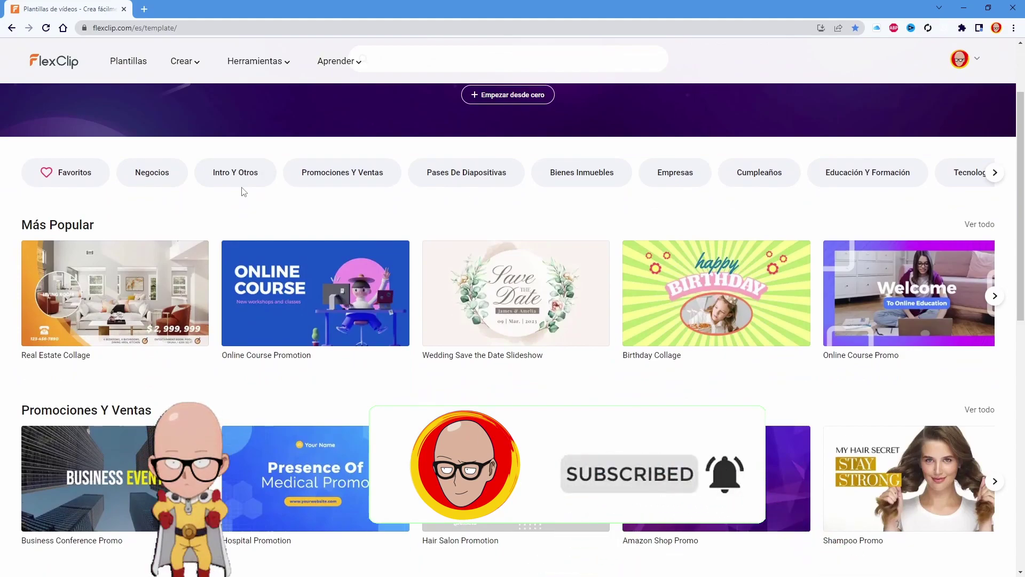
Browse the popular video templates and search the template library for "tutoriales"
{"action": "scroll", "coordinate": [244, 192], "scroll_direction": "down", "scroll_amount": 2}
{"action": "scroll", "coordinate": [338, 159], "scroll_direction": "down", "scroll_amount": 1}
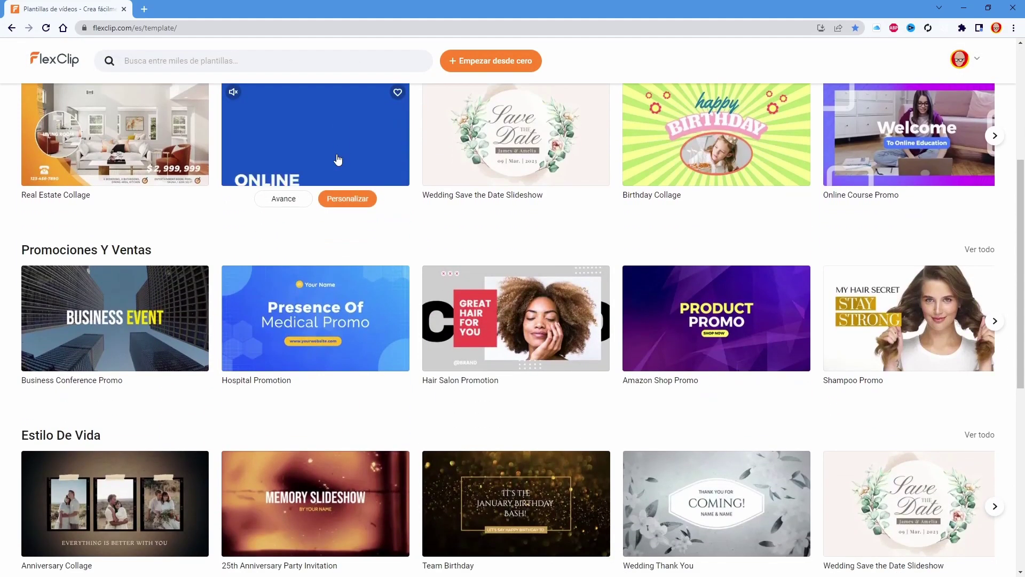
{"action": "scroll", "coordinate": [374, 162], "scroll_direction": "up", "scroll_amount": 5}
{"action": "left_click", "coordinate": [412, 167]}
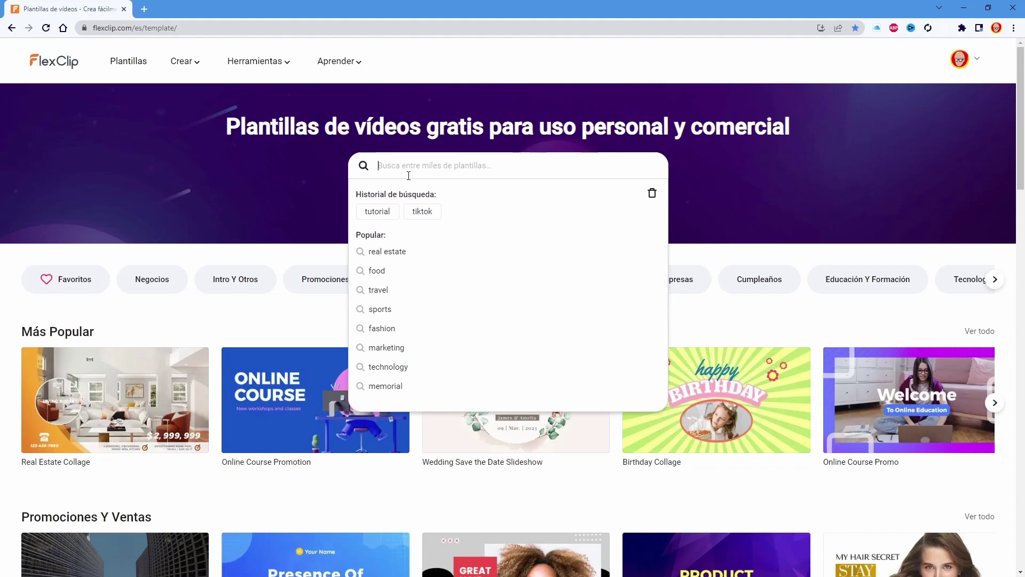
{"action": "type", "text": "tutoriales"}
{"action": "key", "text": "Return"}
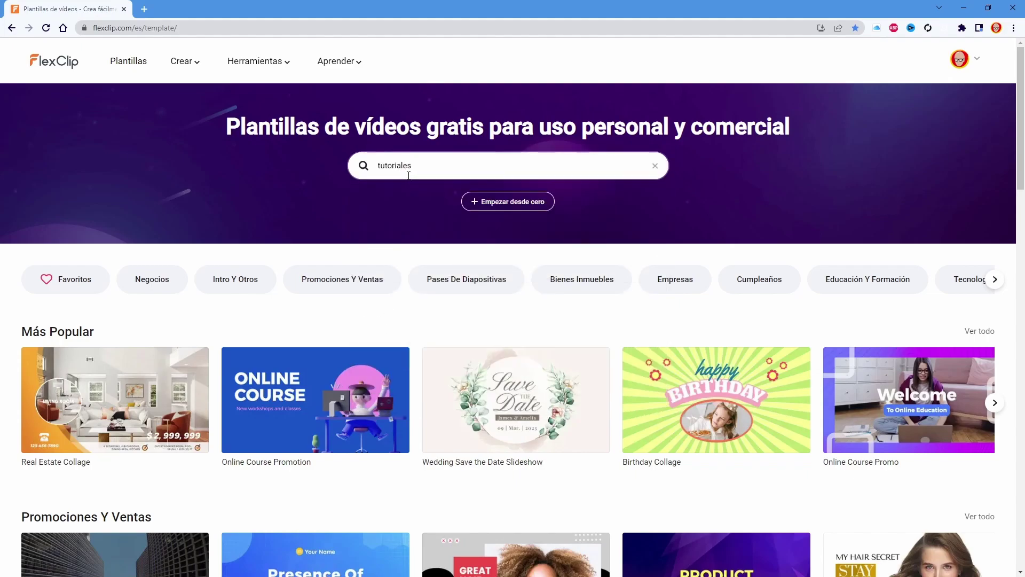
Open the Surfing Tutorial Intro Outro template for customization in timeline mode
{"action": "mouse_move", "coordinate": [259, 260]}
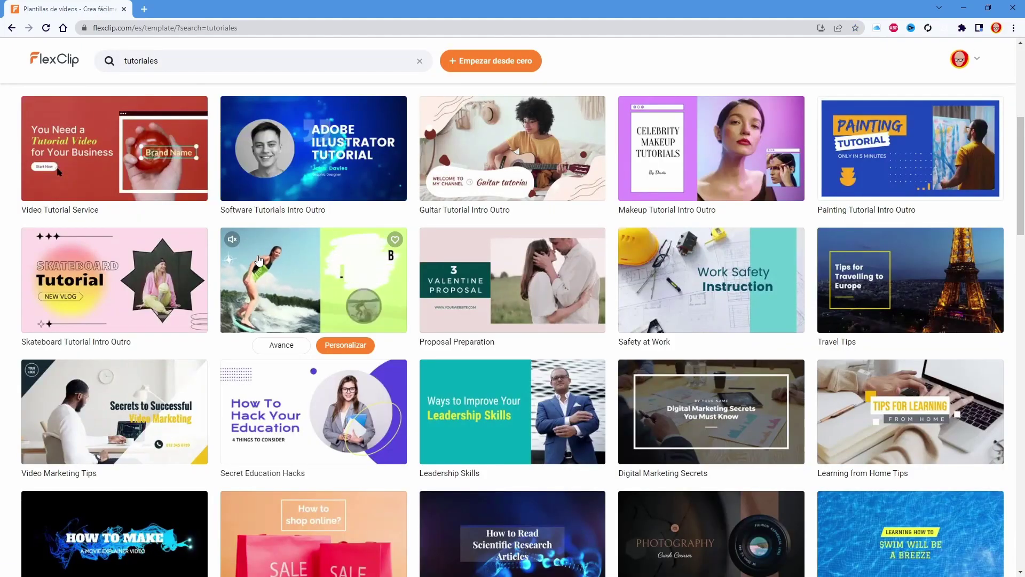
{"action": "left_click", "coordinate": [235, 323]}
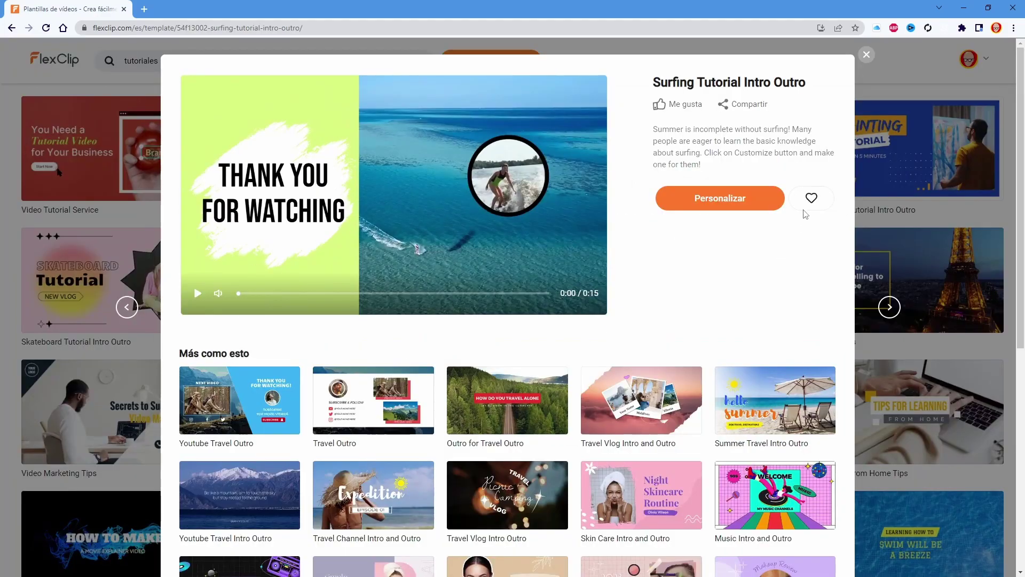
{"action": "left_click", "coordinate": [682, 207]}
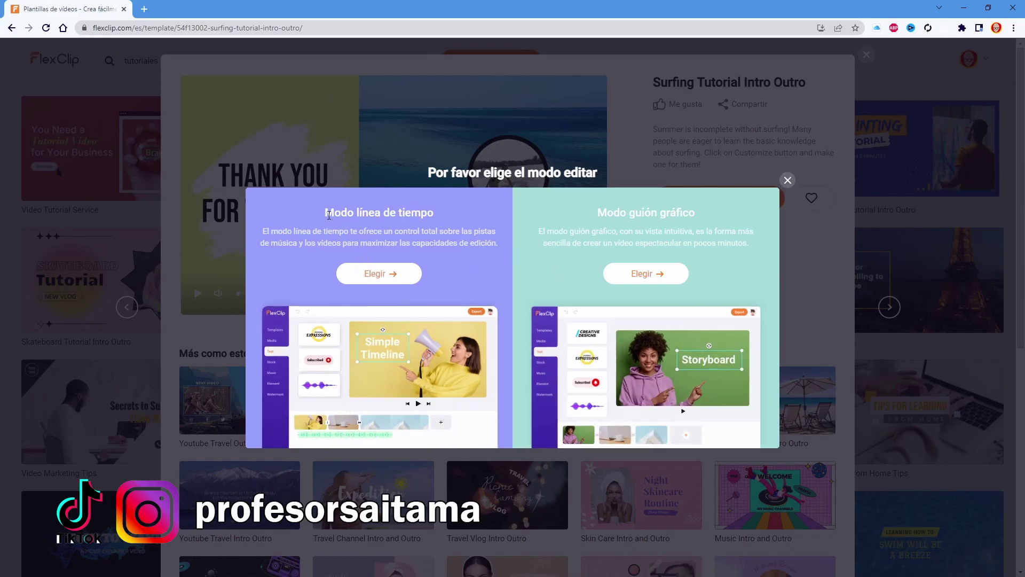
{"action": "left_click_drag", "start_coordinate": [328, 215], "coordinate": [434, 214]}
{"action": "left_click", "coordinate": [365, 272]}
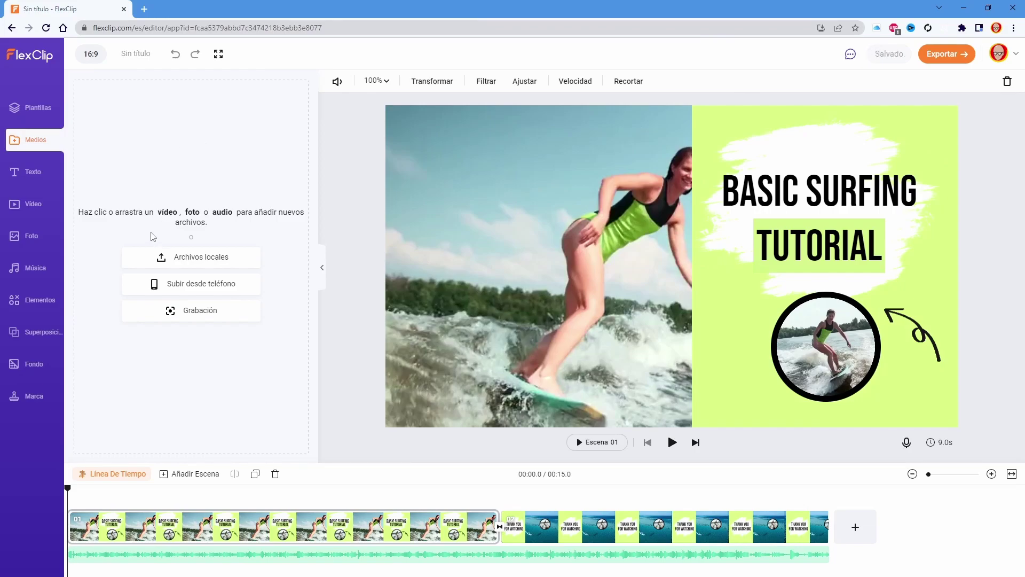
Look through the editor's text presets and the stock video categories from business to people
{"action": "left_click", "coordinate": [42, 170]}
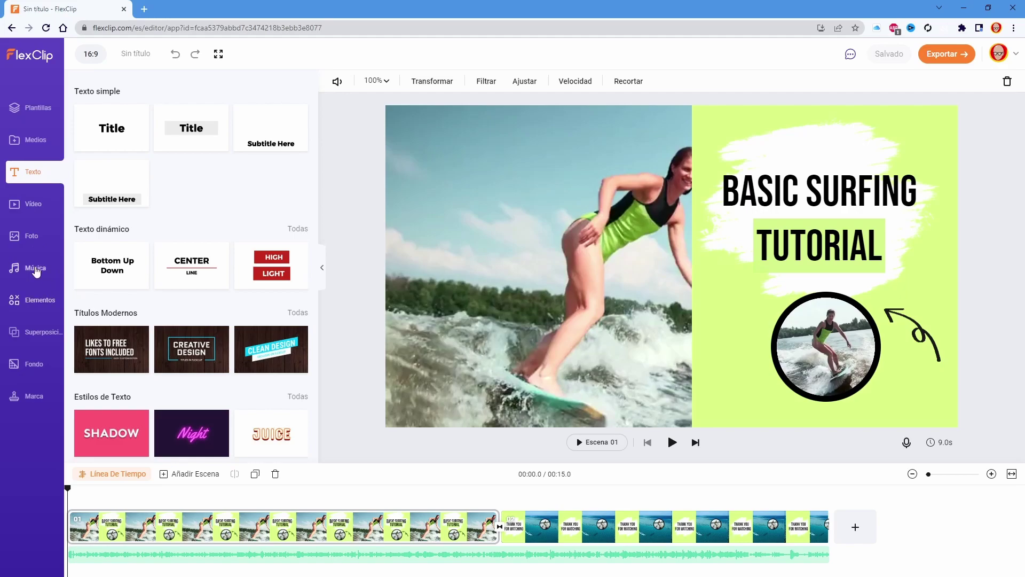
{"action": "left_click", "coordinate": [33, 204]}
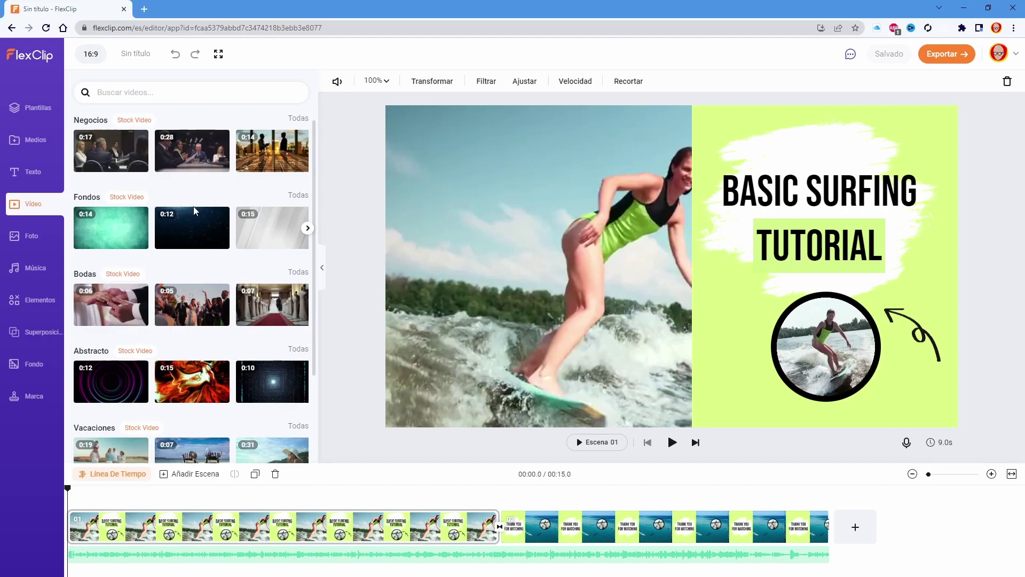
{"action": "mouse_move", "coordinate": [99, 154]}
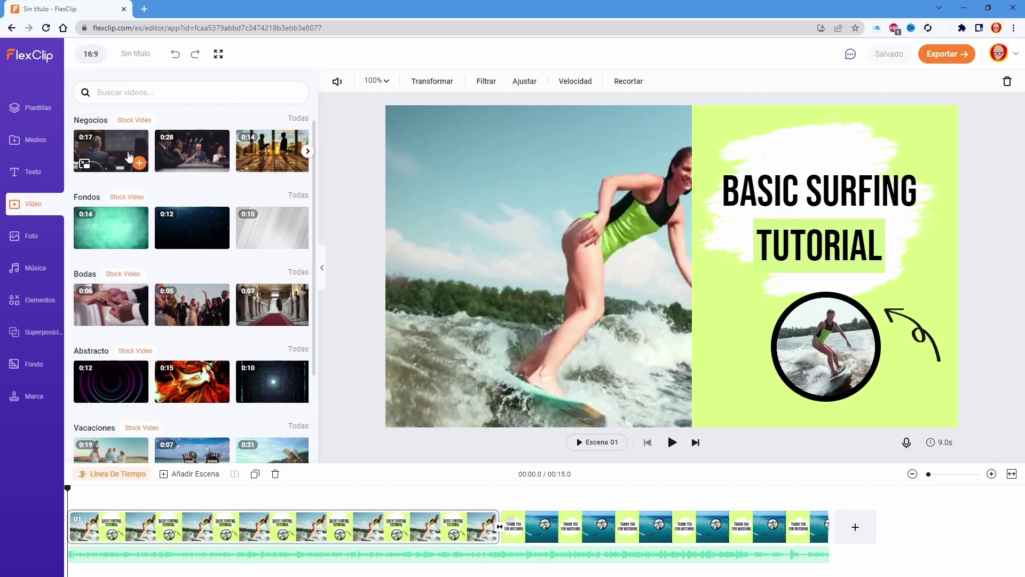
{"action": "mouse_move", "coordinate": [185, 161]}
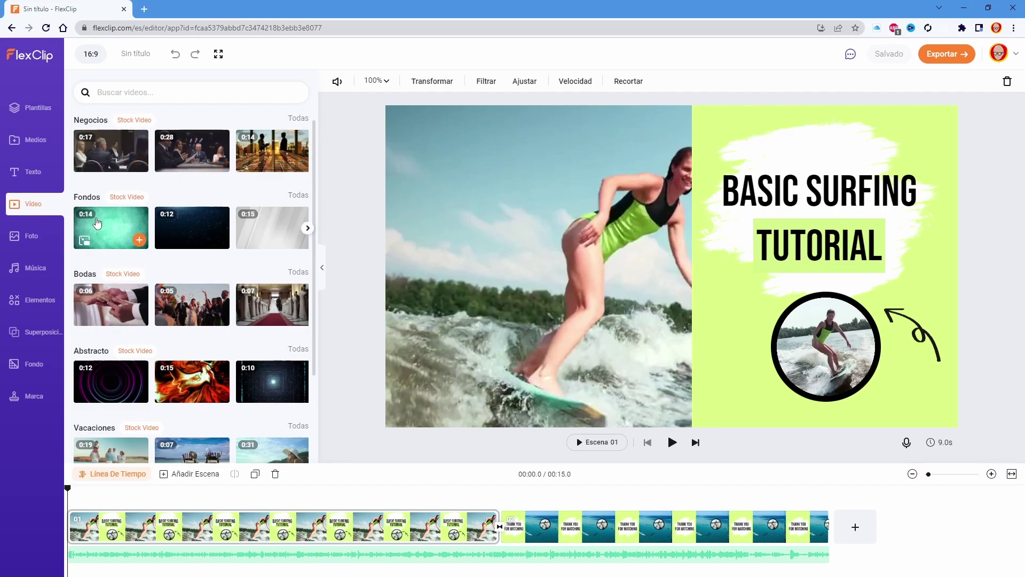
{"action": "mouse_move", "coordinate": [112, 223]}
{"action": "scroll", "coordinate": [102, 322], "scroll_direction": "down", "scroll_amount": 2}
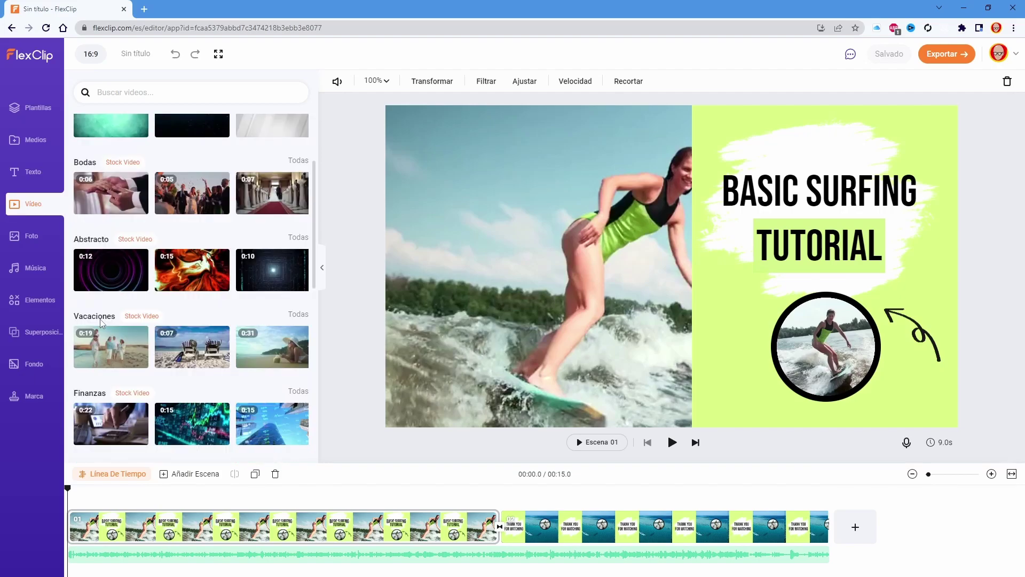
{"action": "scroll", "coordinate": [102, 322], "scroll_direction": "down", "scroll_amount": 8}
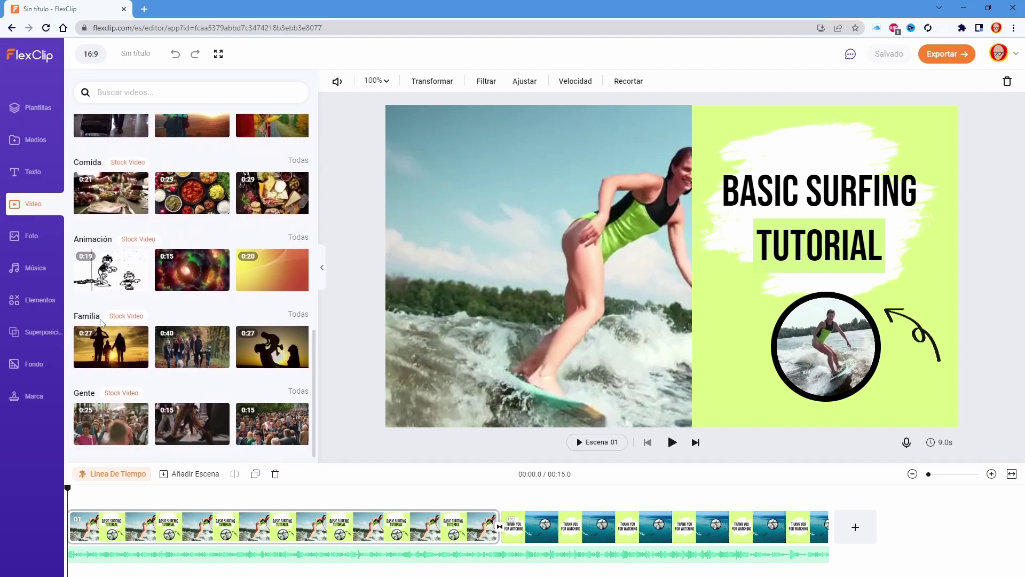
{"action": "scroll", "coordinate": [101, 322], "scroll_direction": "up", "scroll_amount": 10}
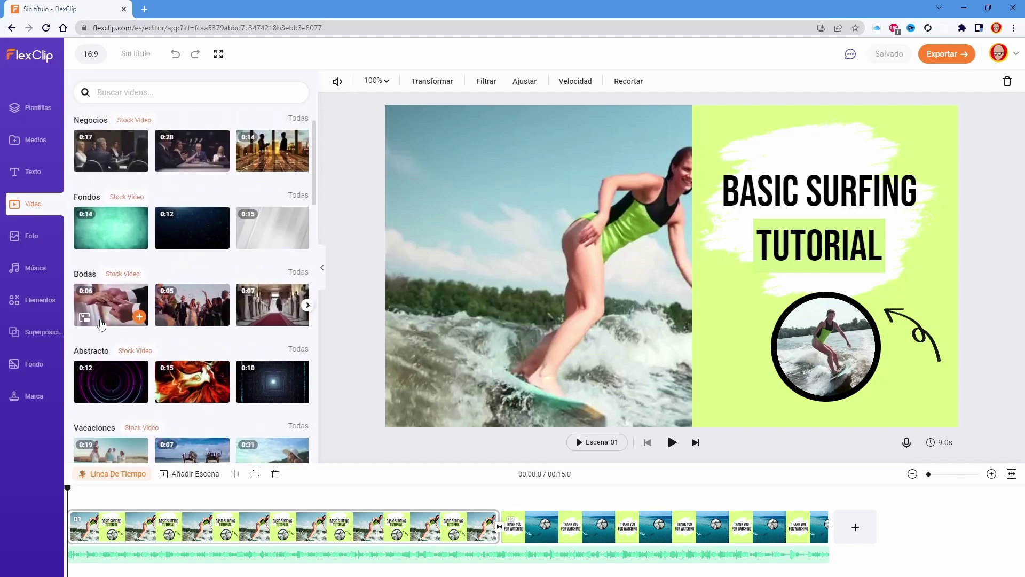
Preview both scenes along the timeline and delete the second "THANK YOU FOR WATCHING" scene
{"action": "left_click", "coordinate": [153, 526]}
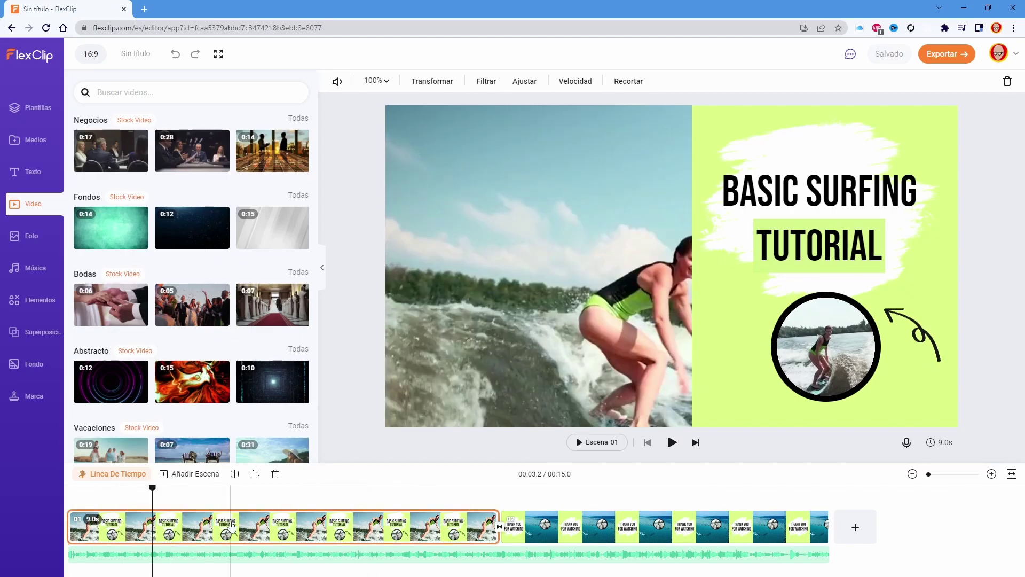
{"action": "left_click_drag", "start_coordinate": [230, 494], "coordinate": [638, 504]}
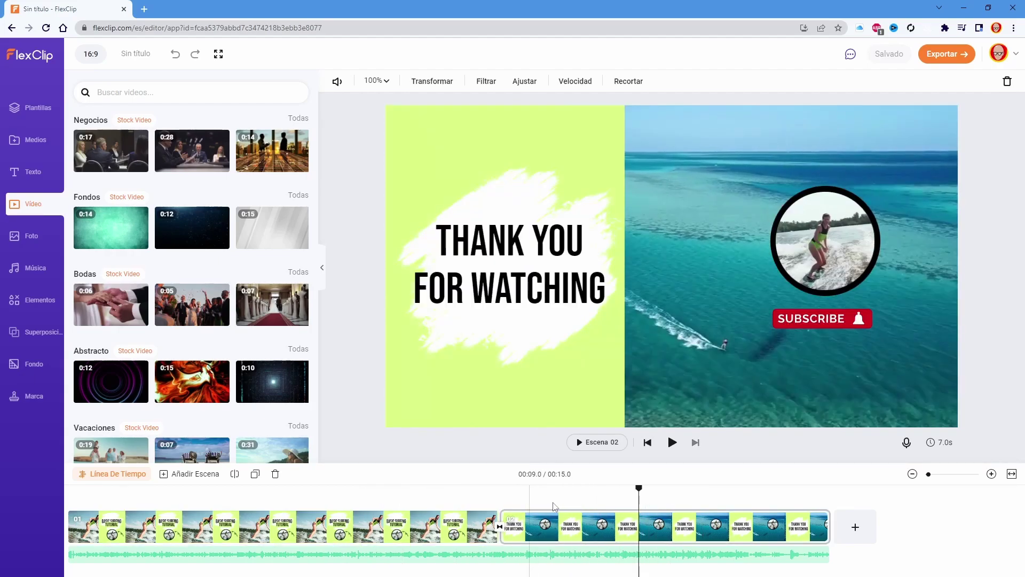
{"action": "left_click", "coordinate": [660, 526]}
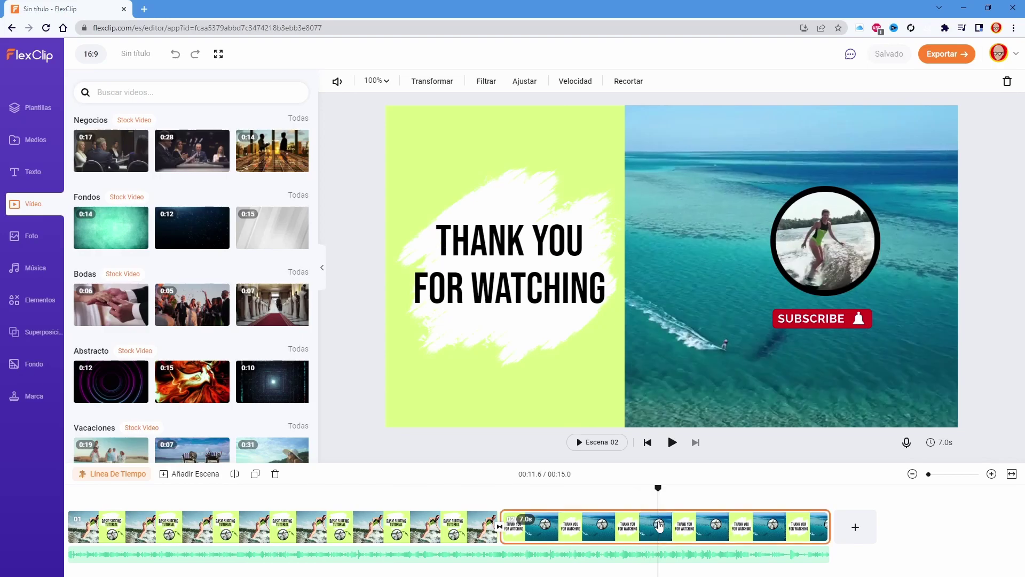
{"action": "key", "text": "Delete"}
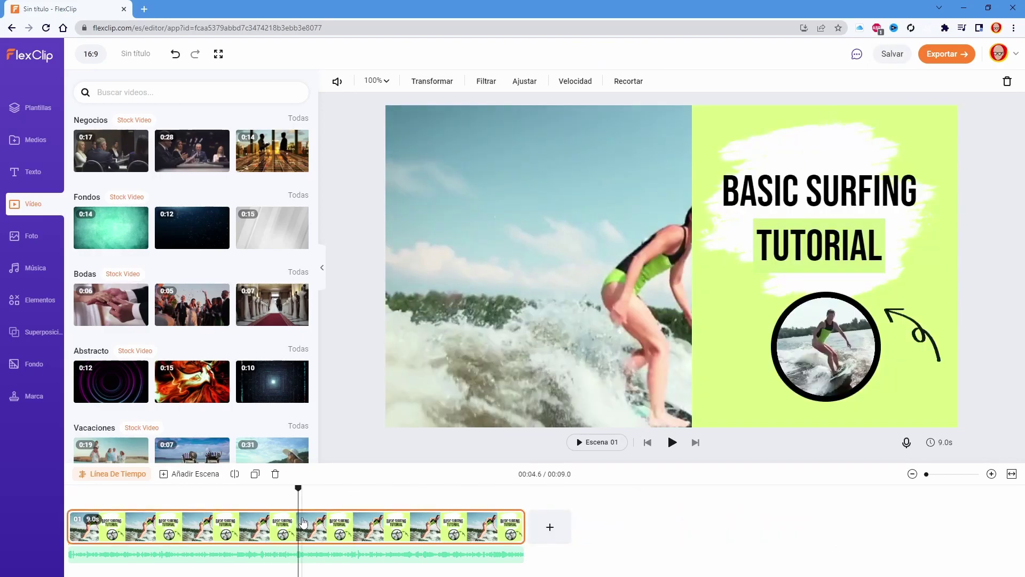
Open the remaining scene's individual layers and show the frame at about 3 seconds
{"action": "double_click", "coordinate": [303, 523]}
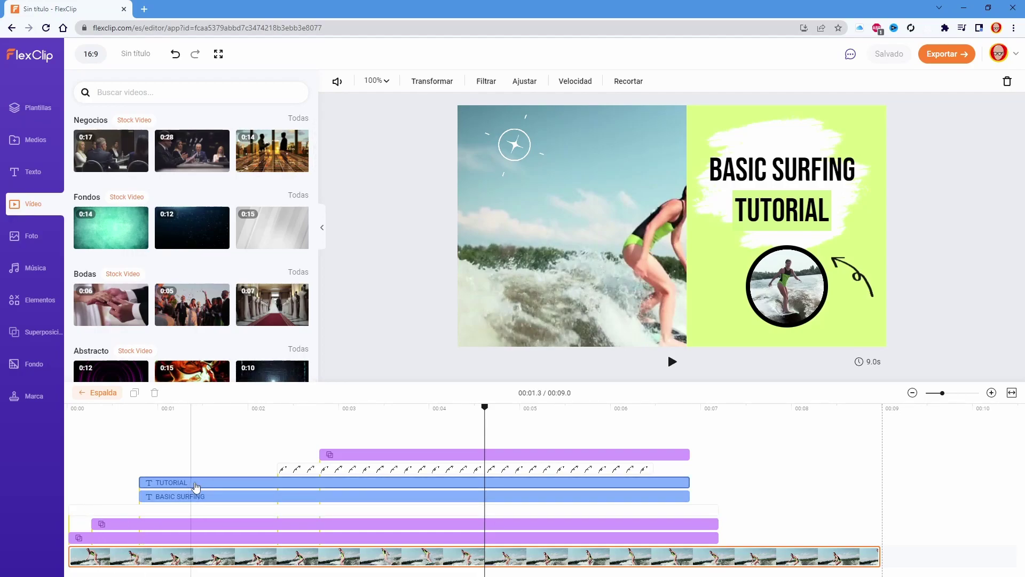
{"action": "left_click", "coordinate": [159, 482]}
{"action": "left_click", "coordinate": [168, 483]}
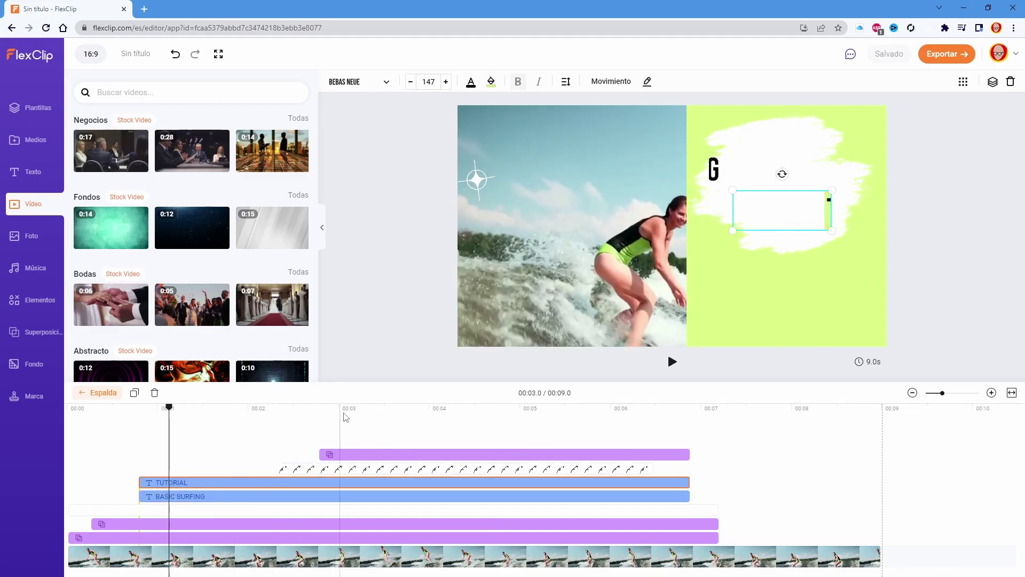
{"action": "left_click", "coordinate": [344, 470]}
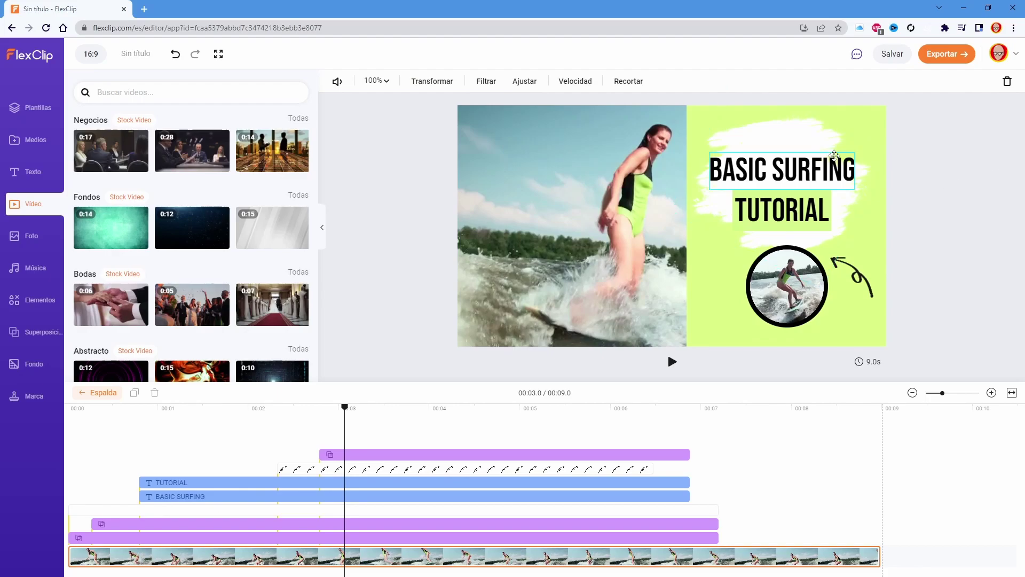
Replace the "BASIC SURFING" title with "TOON BOOM", trying the Hueco style and returning it to Ninguna
{"action": "left_click", "coordinate": [748, 177]}
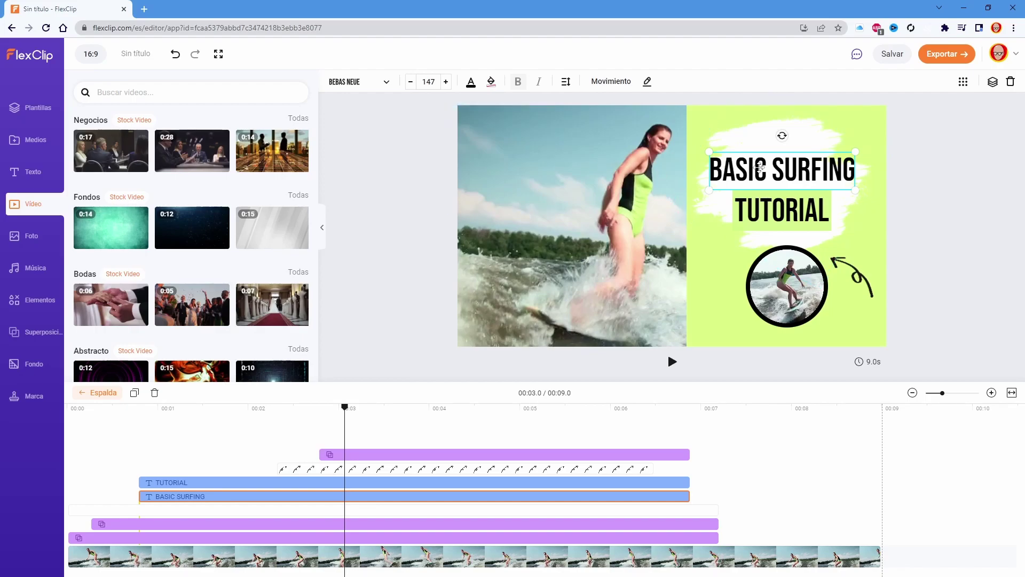
{"action": "double_click", "coordinate": [758, 163]}
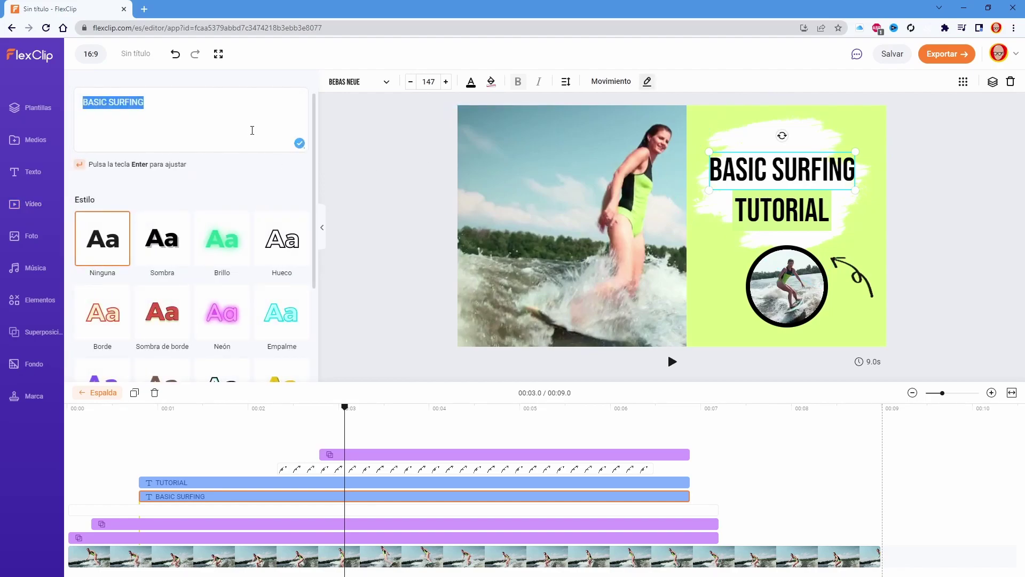
{"action": "type", "text": "TOON BOOM"}
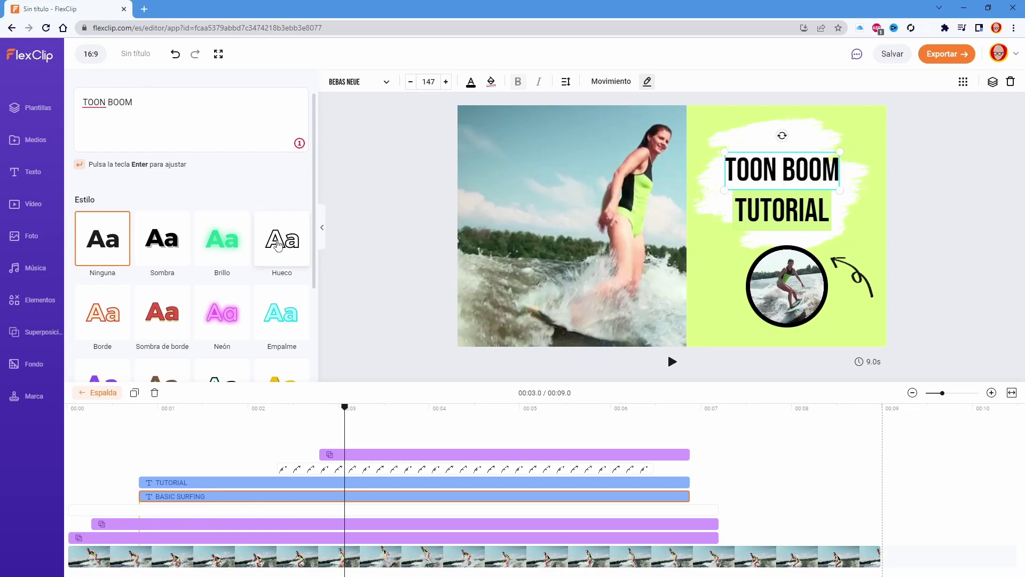
{"action": "left_click", "coordinate": [277, 244]}
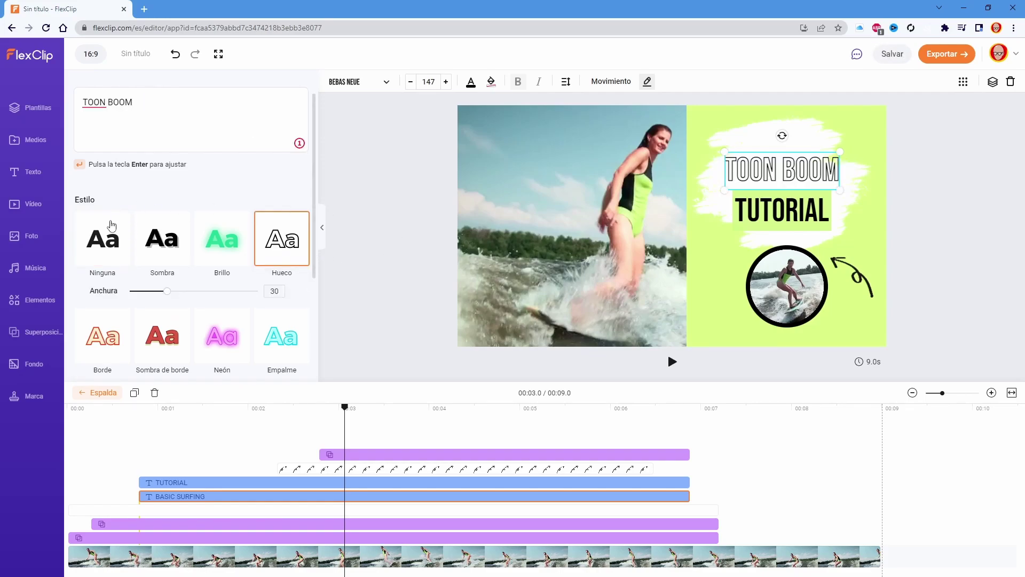
{"action": "left_click", "coordinate": [114, 243]}
Upload LOGO.png to the project's media and add it to the scene as a layer
{"action": "left_click", "coordinate": [793, 283]}
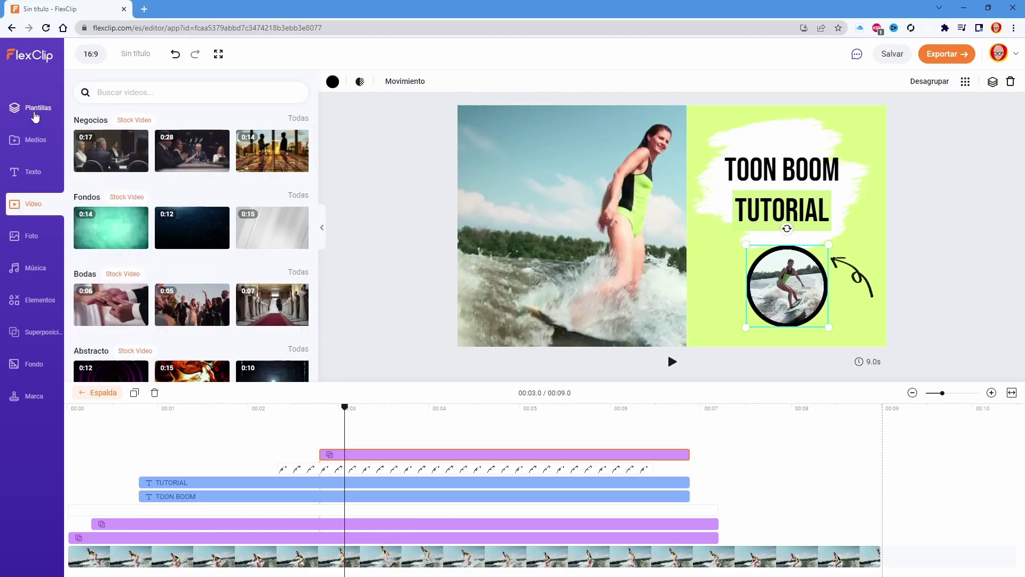
{"action": "left_click", "coordinate": [36, 140]}
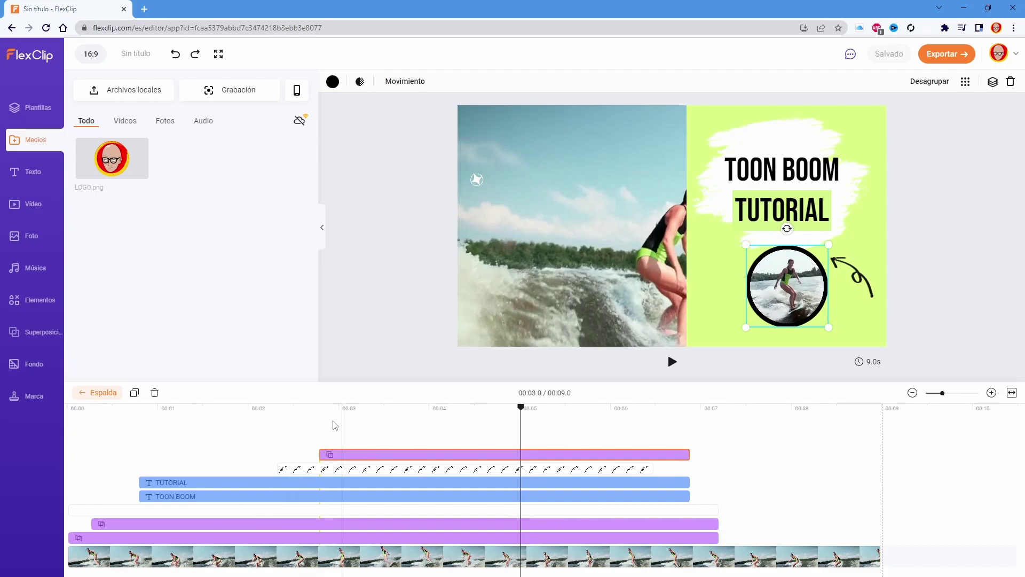
{"action": "left_click", "coordinate": [347, 414]}
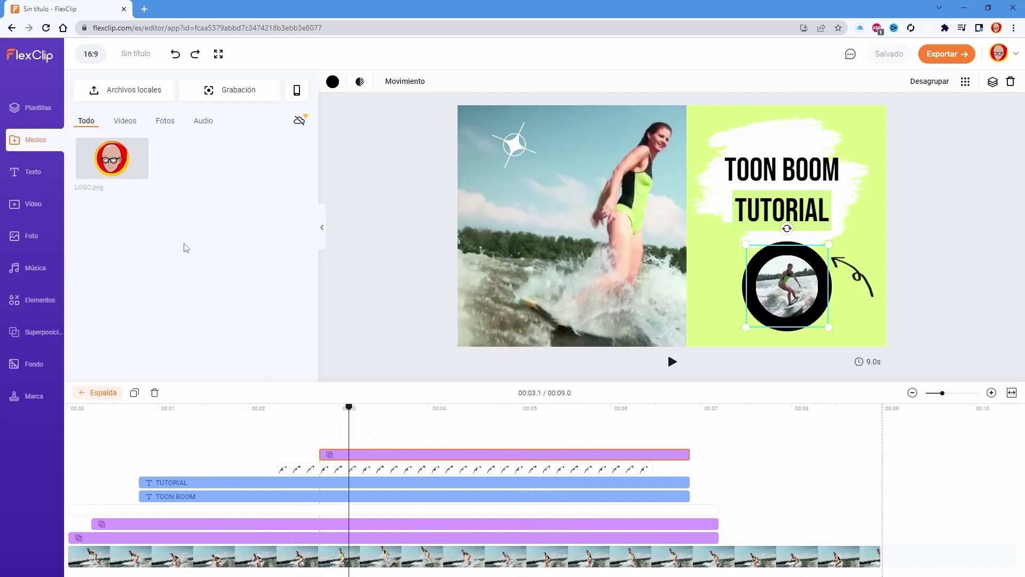
{"action": "left_click", "coordinate": [108, 163]}
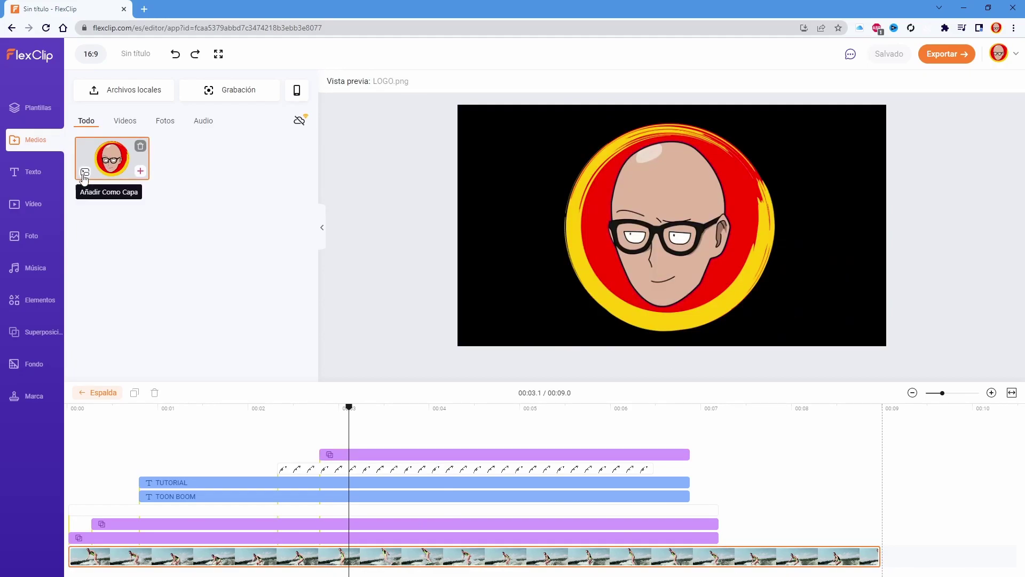
{"action": "left_click", "coordinate": [84, 174]}
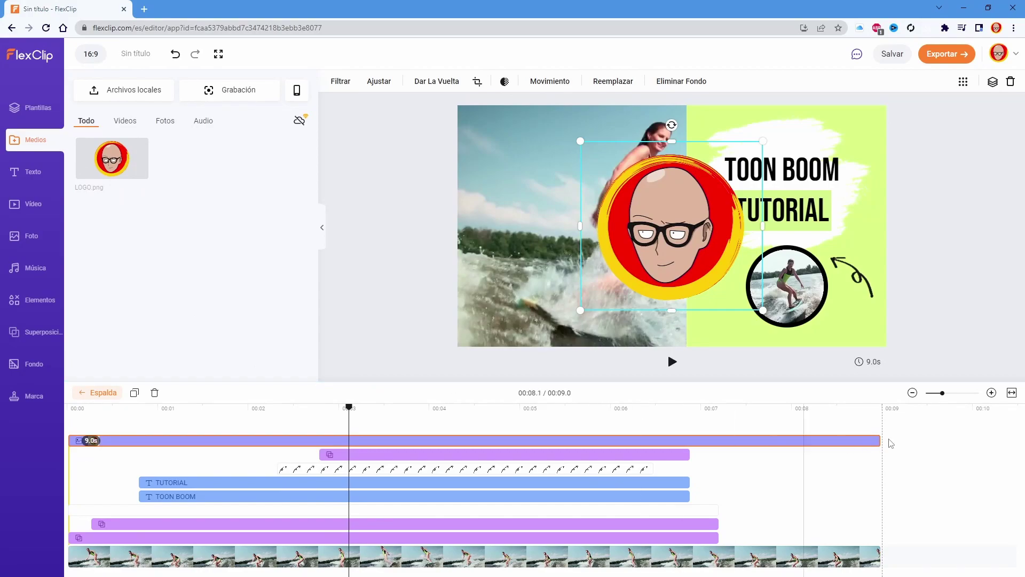
Trim both ends of the logo layer to match the circular surfer photo's time span, and delete that photo
{"action": "left_click_drag", "start_coordinate": [881, 440], "coordinate": [685, 434]}
{"action": "left_click_drag", "start_coordinate": [70, 440], "coordinate": [320, 439]}
{"action": "left_click", "coordinate": [366, 454]}
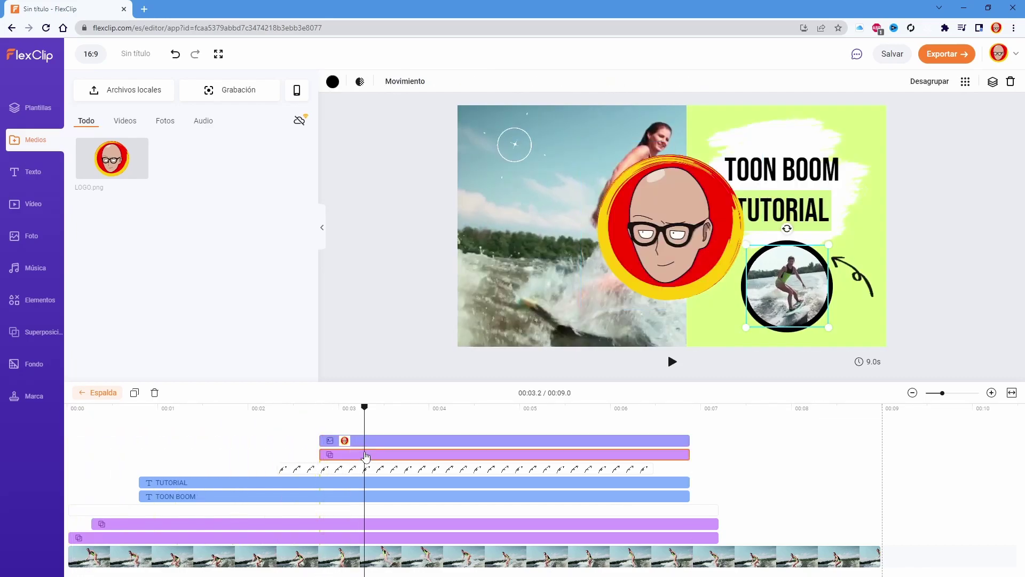
{"action": "key", "text": "Delete"}
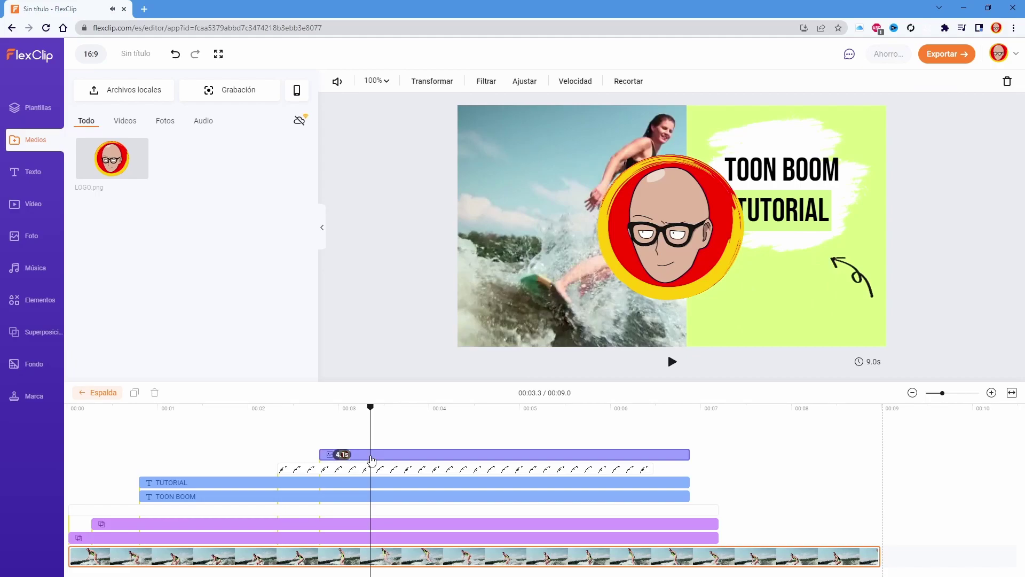
Shrink the logo and place it below the TUTORIAL text beside the arrow, then return the playhead to about 2.2 seconds
{"action": "left_click_drag", "start_coordinate": [363, 425], "coordinate": [522, 414]}
{"action": "left_click", "coordinate": [342, 454]}
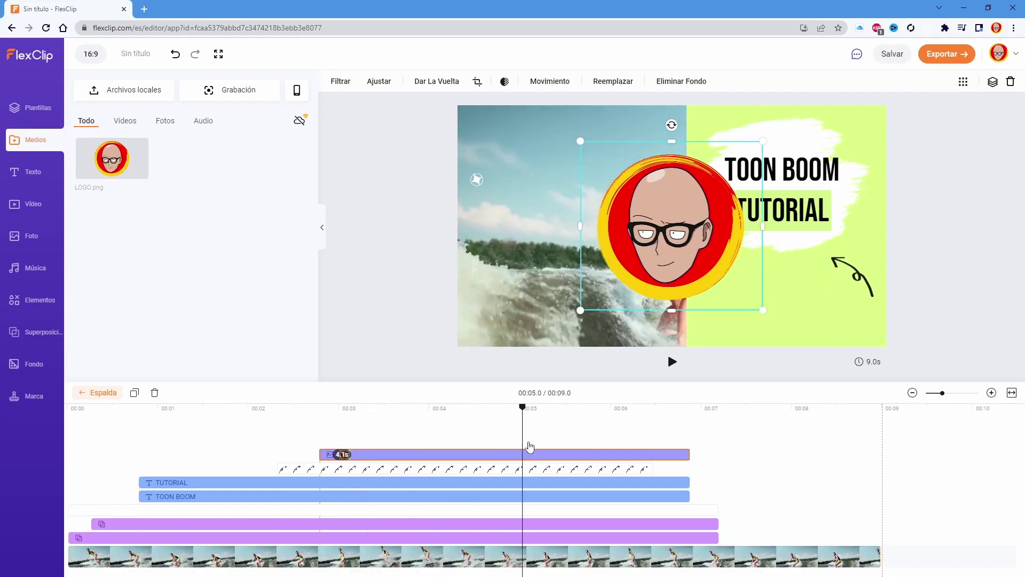
{"action": "left_click", "coordinate": [556, 427]}
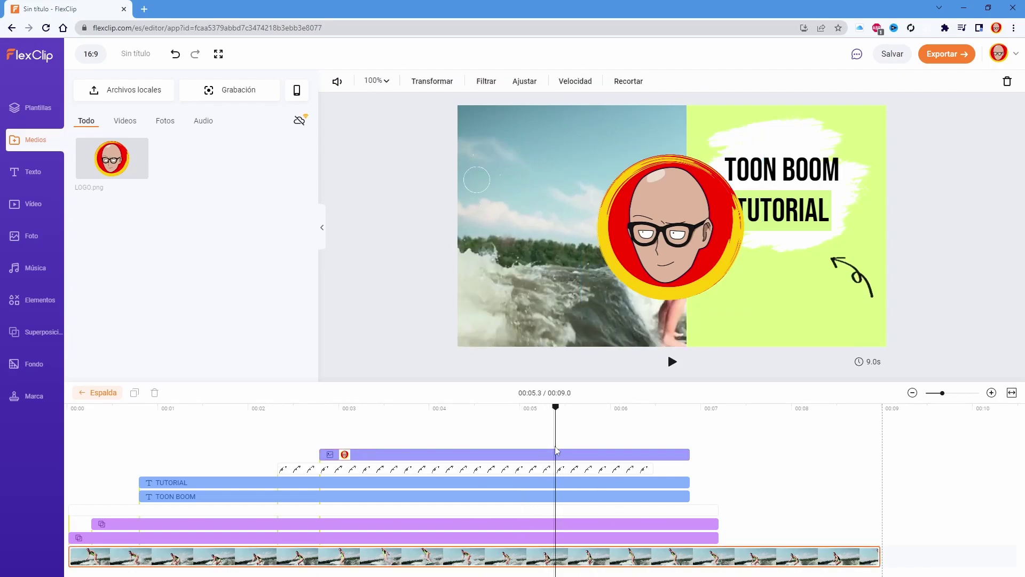
{"action": "left_click", "coordinate": [535, 454]}
{"action": "left_click_drag", "start_coordinate": [620, 219], "coordinate": [659, 238]}
{"action": "left_click_drag", "start_coordinate": [619, 159], "coordinate": [694, 230]}
{"action": "left_click_drag", "start_coordinate": [774, 286], "coordinate": [804, 304]}
{"action": "left_click", "coordinate": [266, 407]}
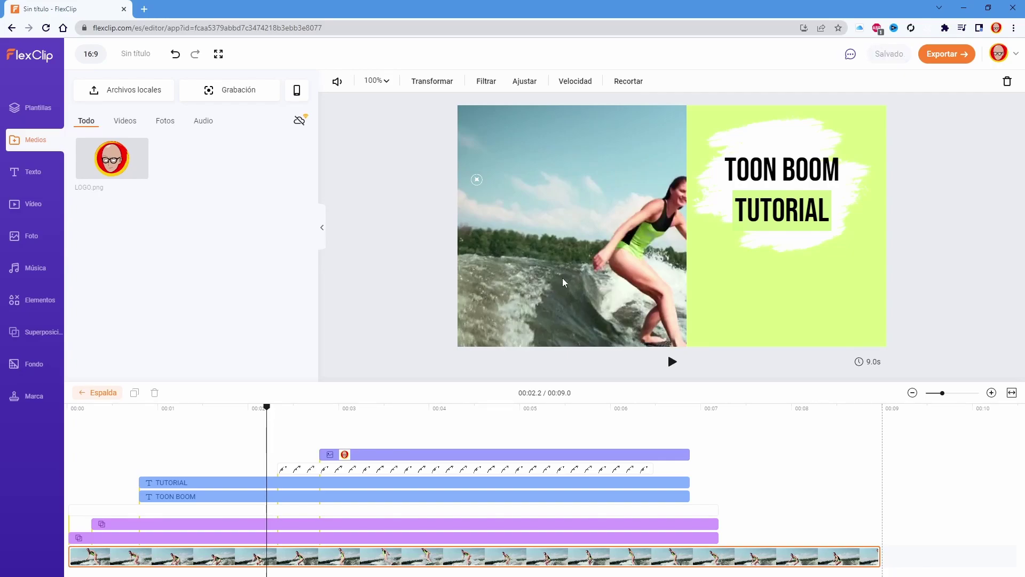
Preview the scene from about 2.2 seconds, apply the Aparecer motion preset to the logo layer, and play it back from about 2.3 seconds
{"action": "key", "text": "space"}
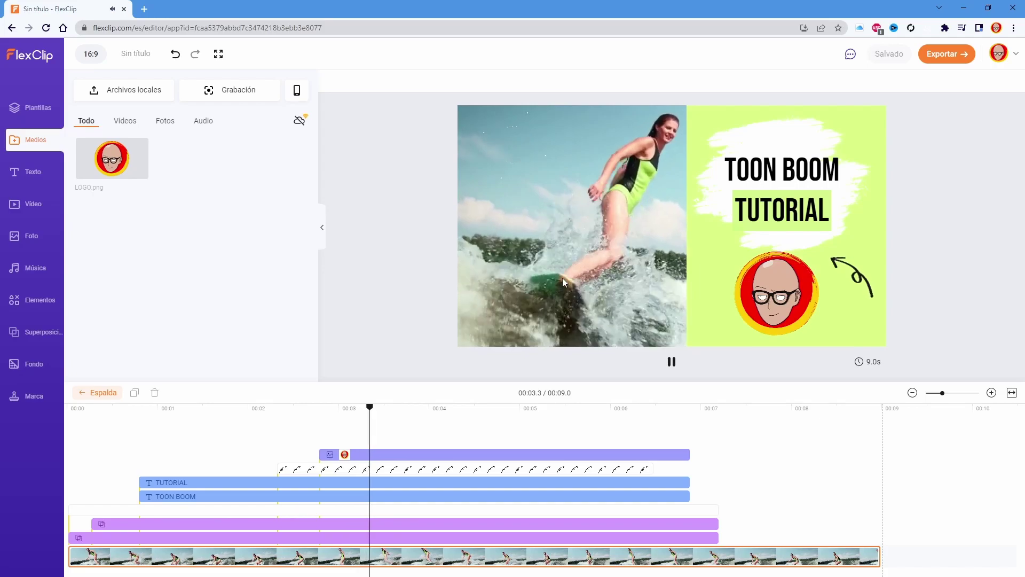
{"action": "left_click", "coordinate": [671, 361]}
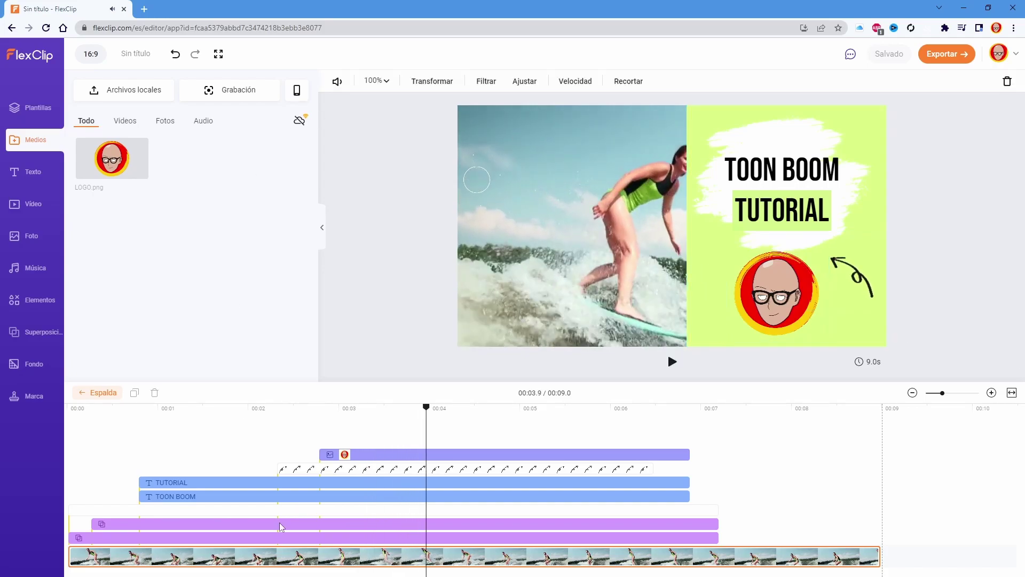
{"action": "left_click", "coordinate": [502, 455]}
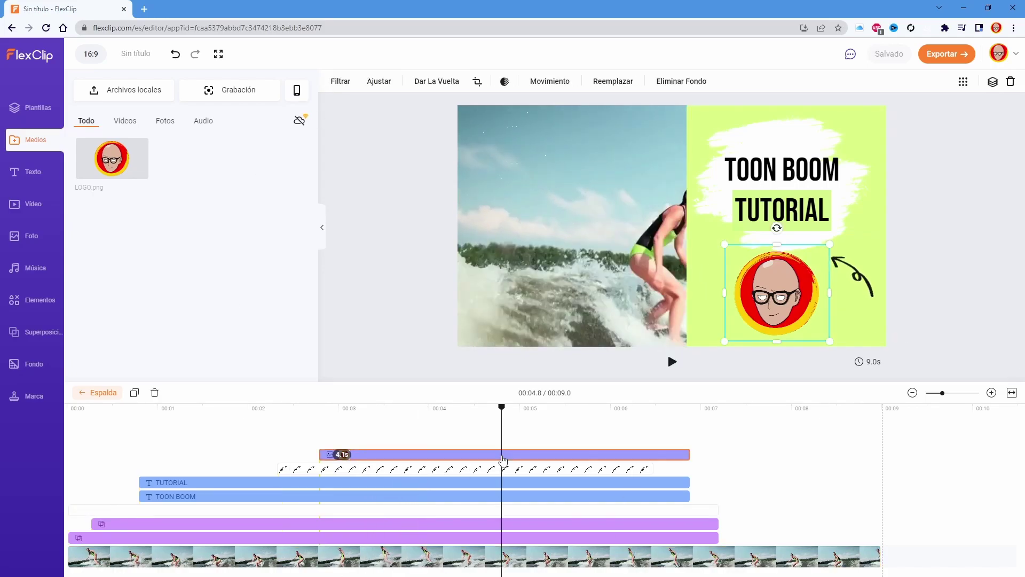
{"action": "left_click", "coordinate": [553, 83]}
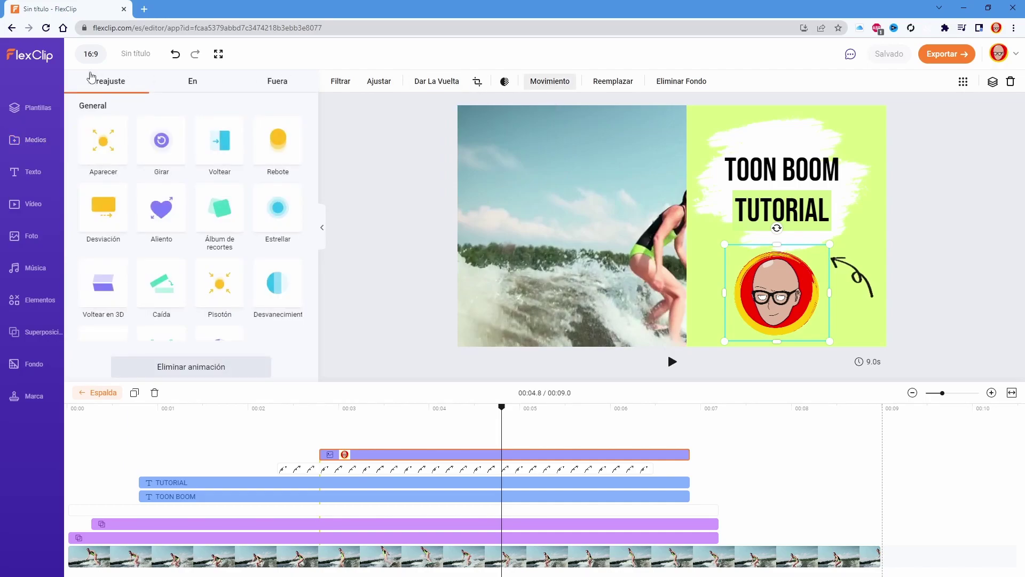
{"action": "left_click", "coordinate": [96, 134]}
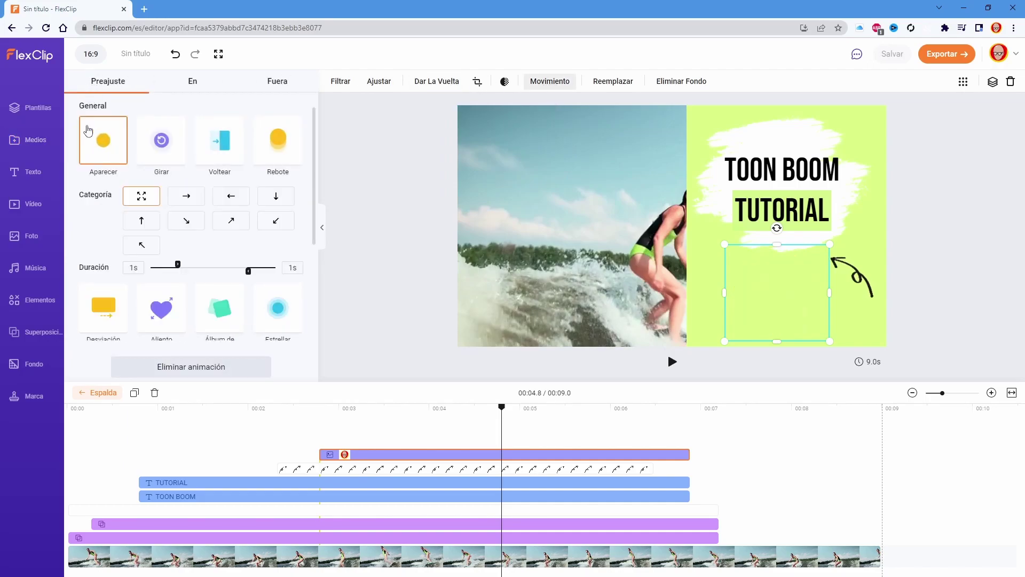
{"action": "left_click", "coordinate": [281, 418]}
{"action": "key", "text": "space"}
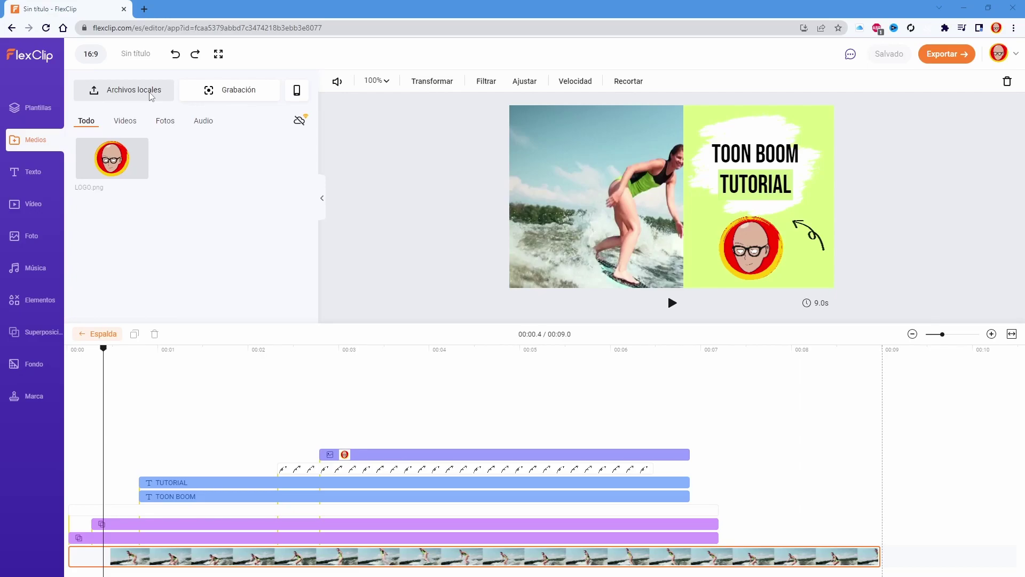
Add ba2.mov as a layer directly above the surfing video and shift it left so the witch fills the area beside the green panel
{"action": "left_click_drag", "start_coordinate": [112, 158], "coordinate": [165, 383]}
{"action": "left_click_drag", "start_coordinate": [186, 455], "coordinate": [187, 537]}
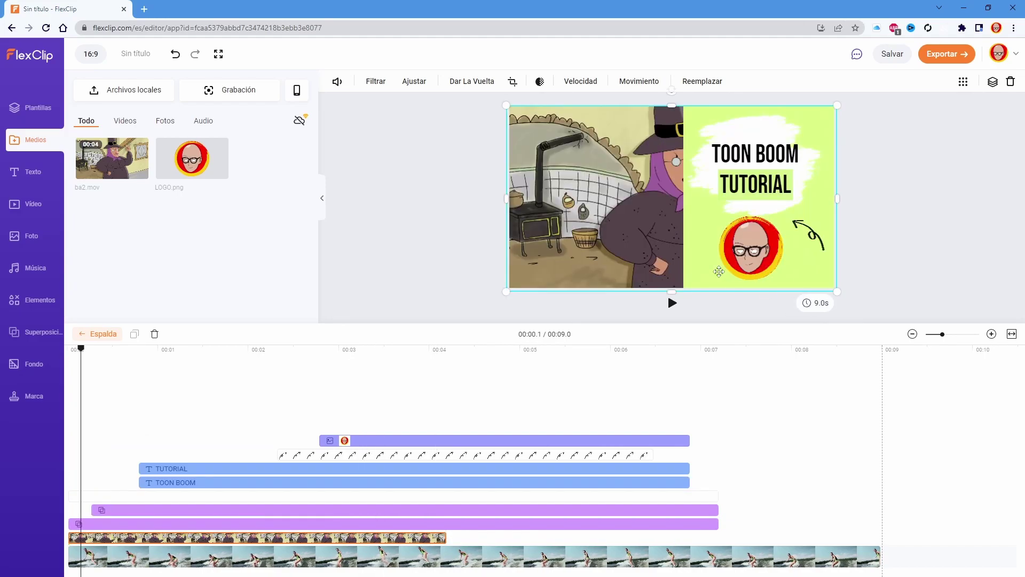
{"action": "left_click", "coordinate": [436, 349]}
{"action": "left_click_drag", "start_coordinate": [568, 214], "coordinate": [484, 211]}
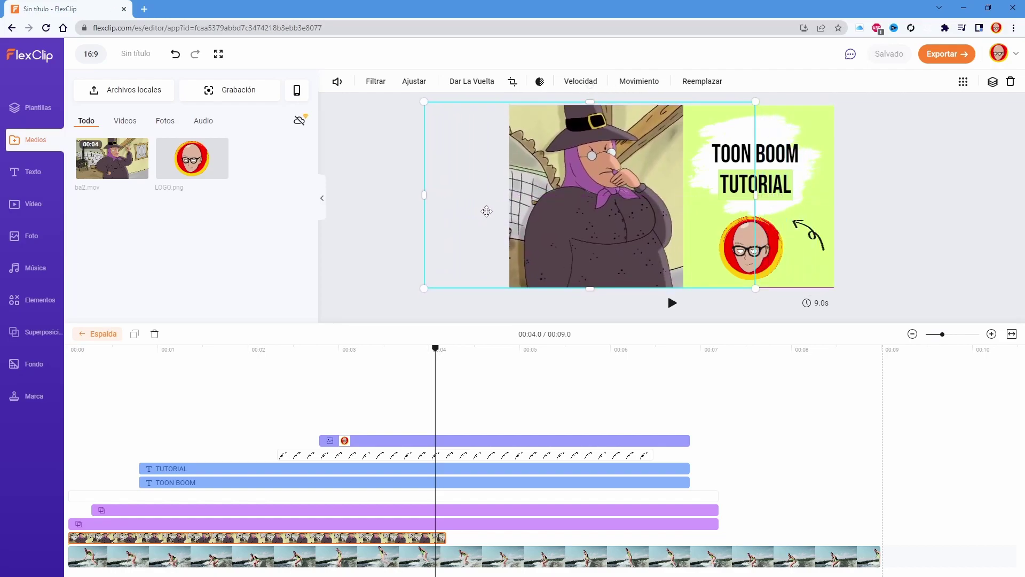
{"action": "key", "text": "Escape"}
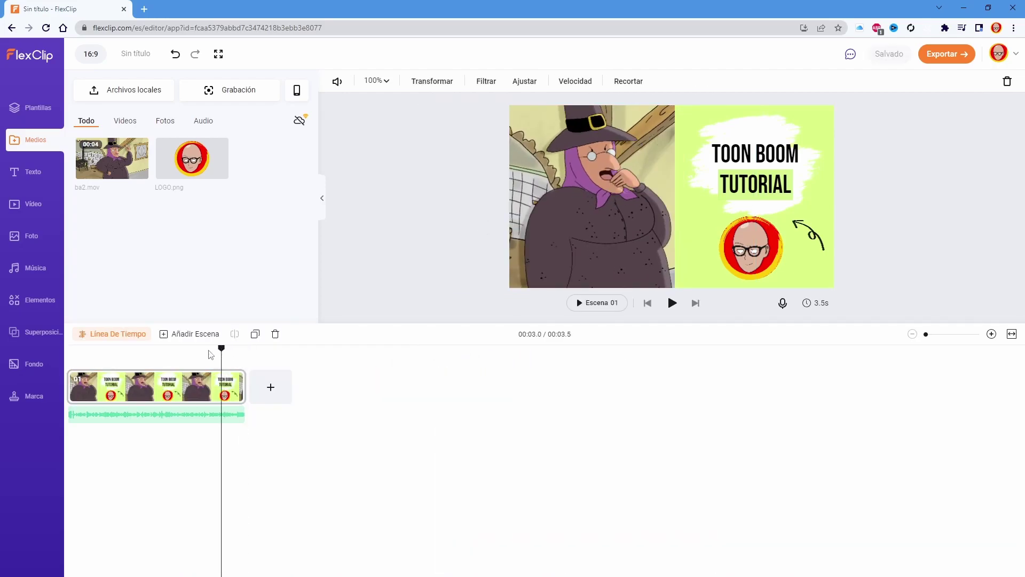
Play back the edited scene to check the witch clip, titles and logo together
{"action": "left_click", "coordinate": [209, 353]}
{"action": "key", "text": "space"}
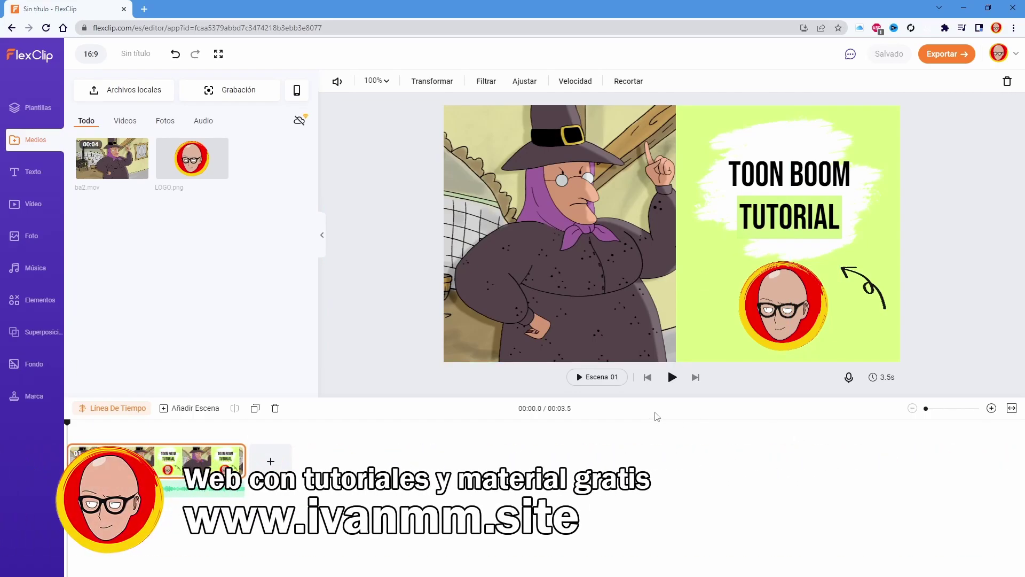
{"action": "left_click", "coordinate": [671, 377]}
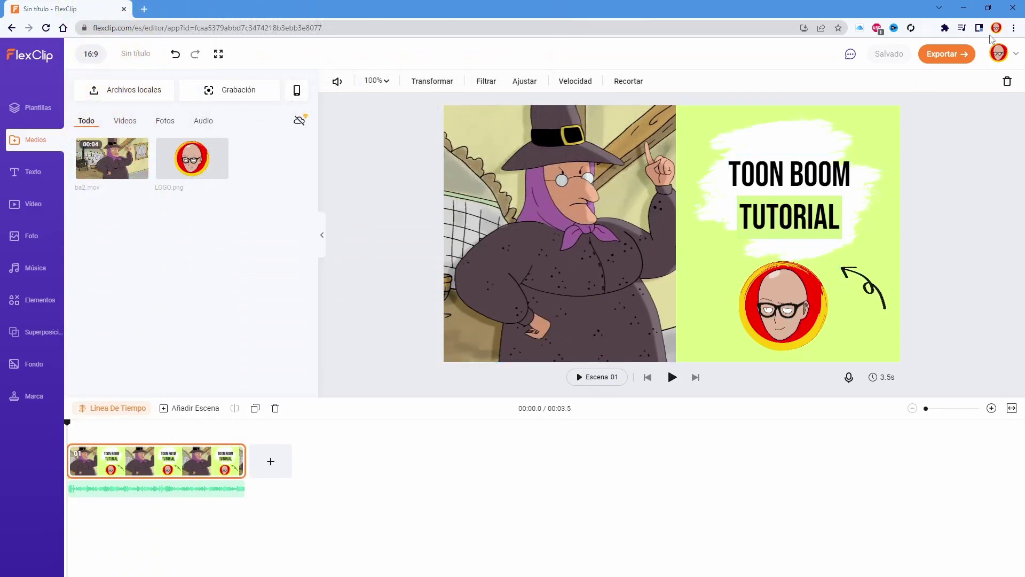
Examine the 480p, 720p and 1080p video export options and close them without exporting
{"action": "left_click", "coordinate": [945, 54]}
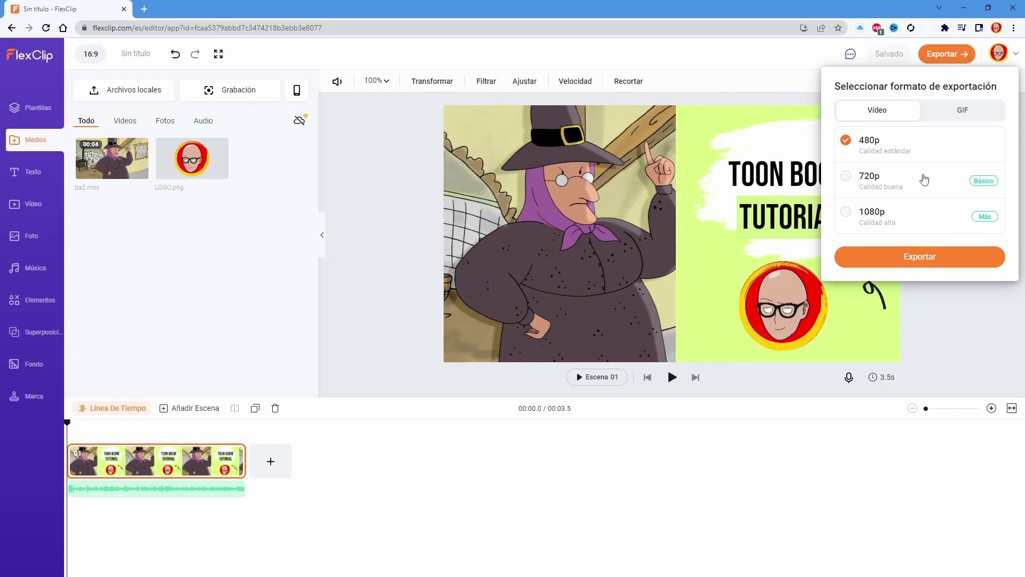
{"action": "left_click", "coordinate": [924, 179]}
{"action": "left_click", "coordinate": [895, 220]}
{"action": "left_click", "coordinate": [867, 298]}
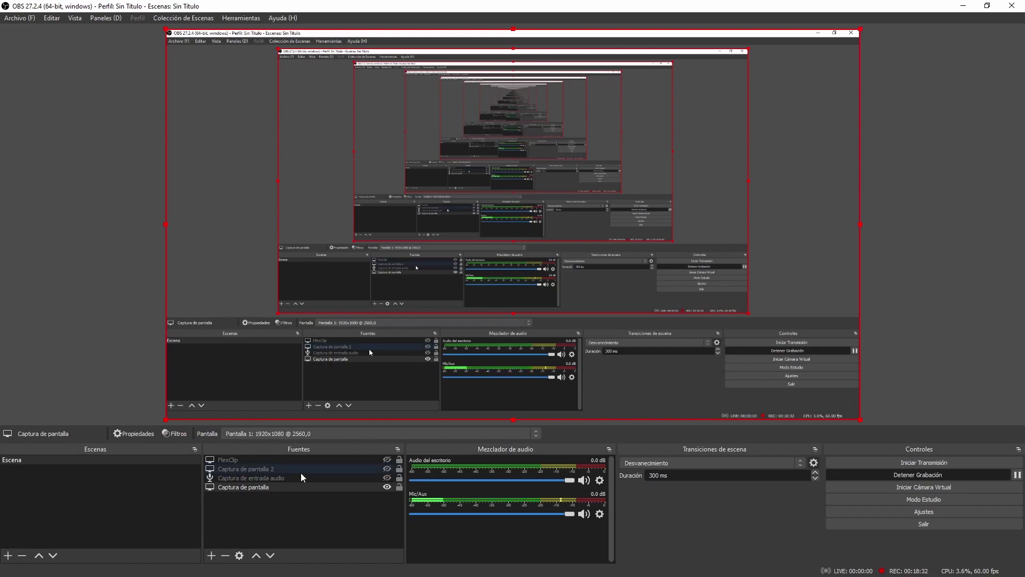
Switch to OBS, compare the FlexClip and Captura de pantalla sources, and try scaling the screen capture by its corner in the preview
{"action": "left_click", "coordinate": [235, 462]}
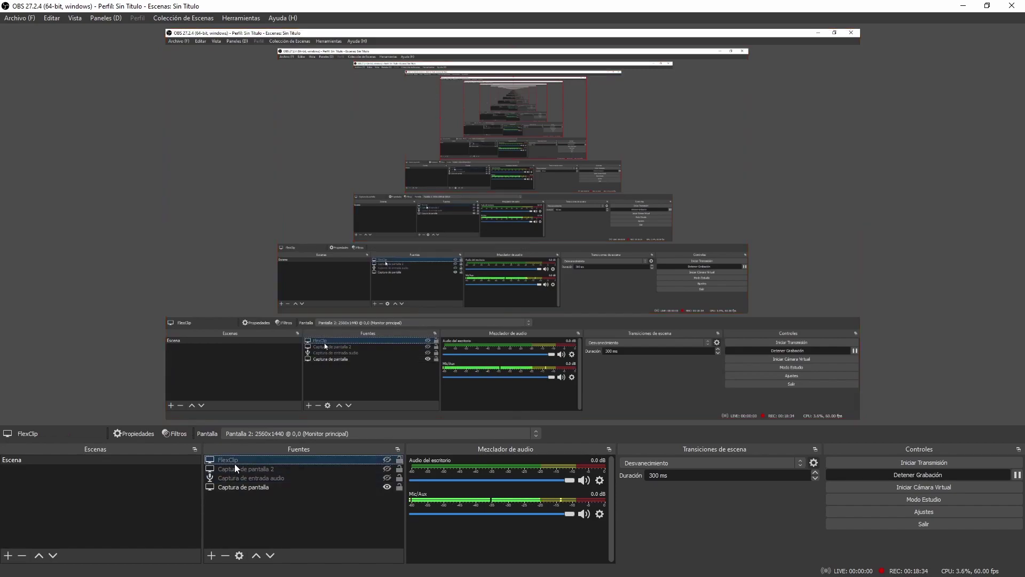
{"action": "left_click", "coordinate": [236, 484]}
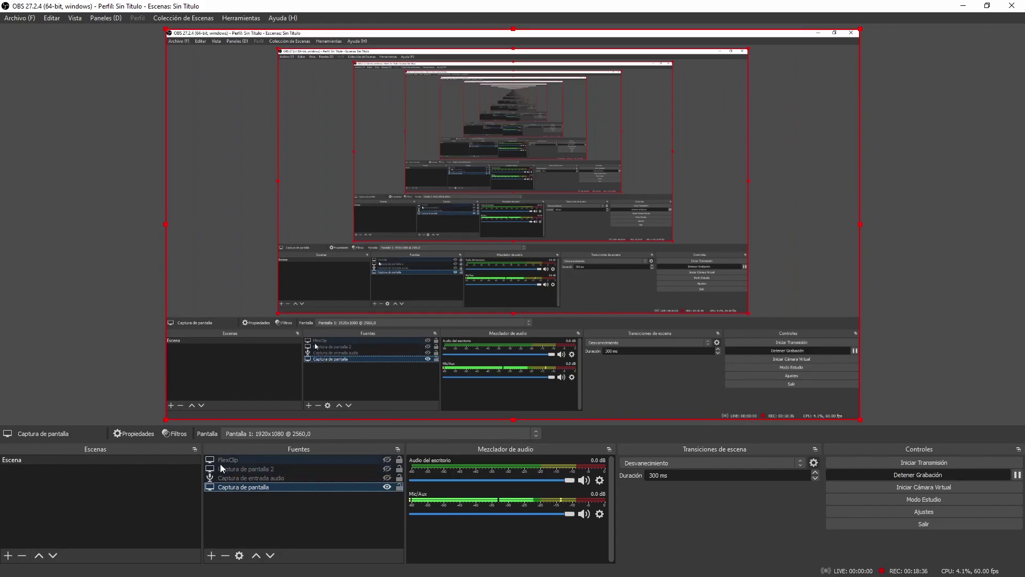
{"action": "left_click", "coordinate": [223, 462]}
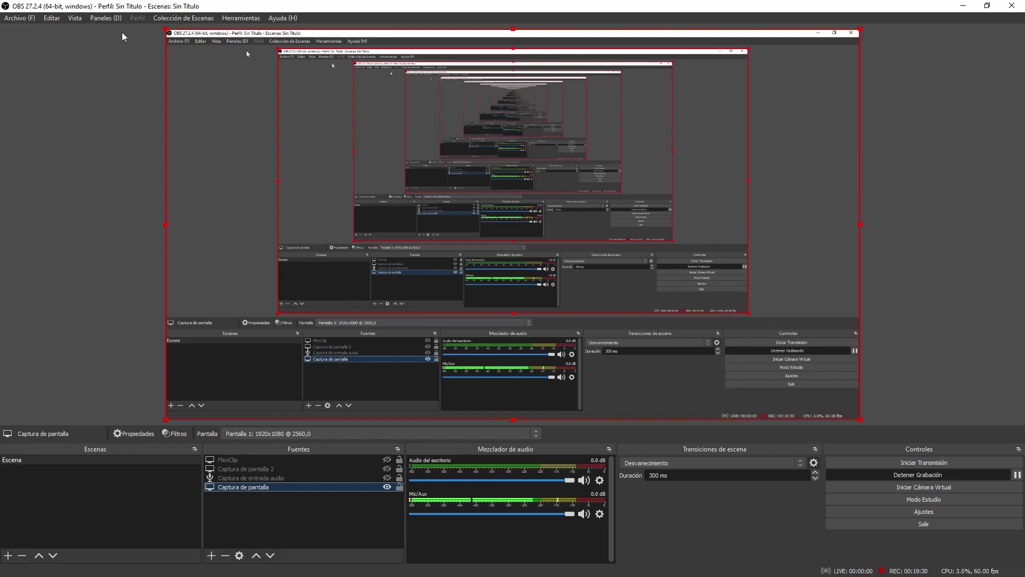
{"action": "left_click_drag", "start_coordinate": [164, 27], "coordinate": [223, 62]}
{"action": "left_click_drag", "start_coordinate": [291, 106], "coordinate": [353, 209]}
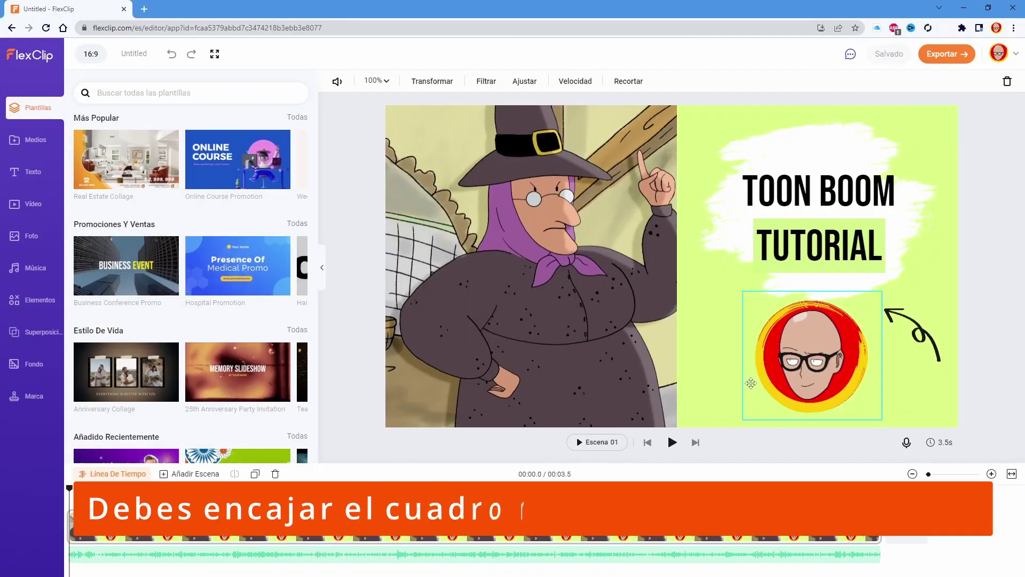
Switch back to FlexClip, collapse the templates panel, and lower the divider above the timeline to give the preview more room
{"action": "left_click", "coordinate": [965, 221]}
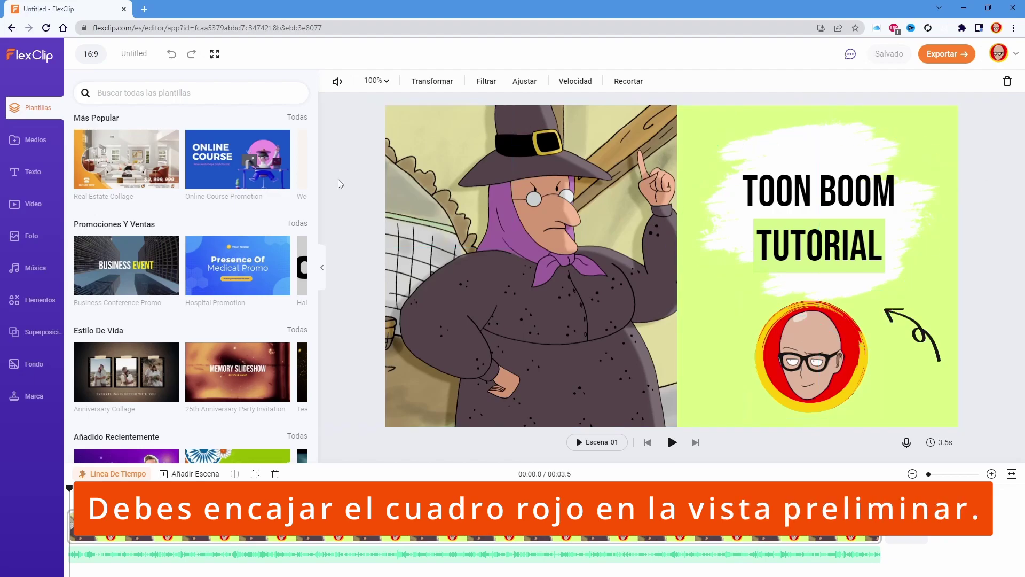
{"action": "left_click", "coordinate": [323, 273]}
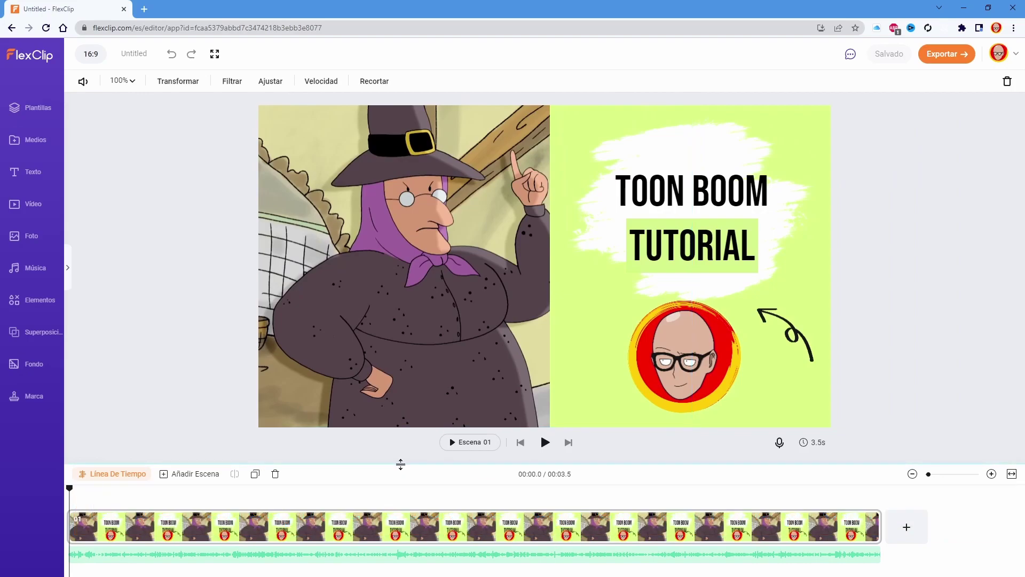
{"action": "left_click_drag", "start_coordinate": [403, 467], "coordinate": [397, 476]}
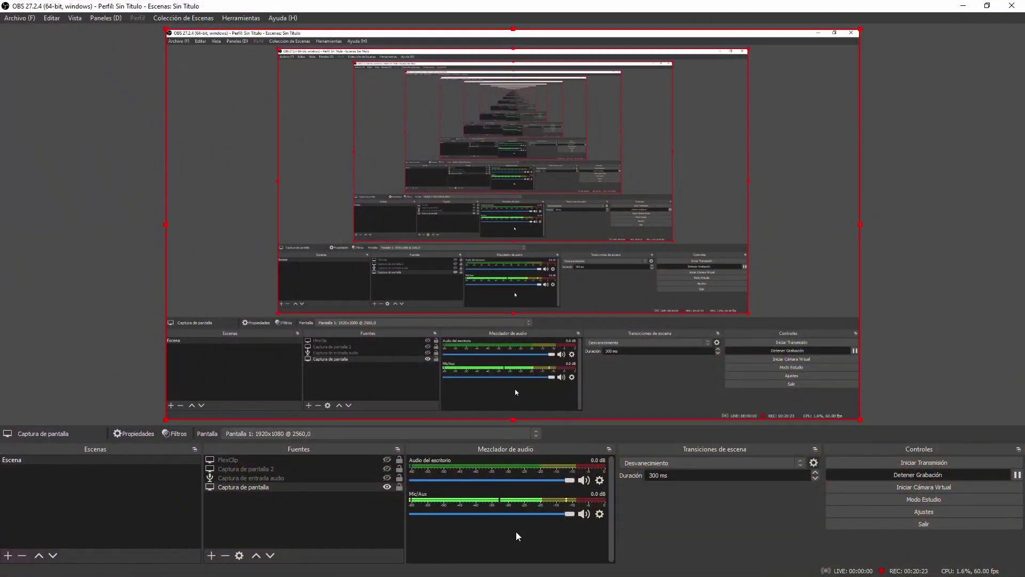
Switch to OBS and select the FlexClip source
{"action": "left_click", "coordinate": [253, 459]}
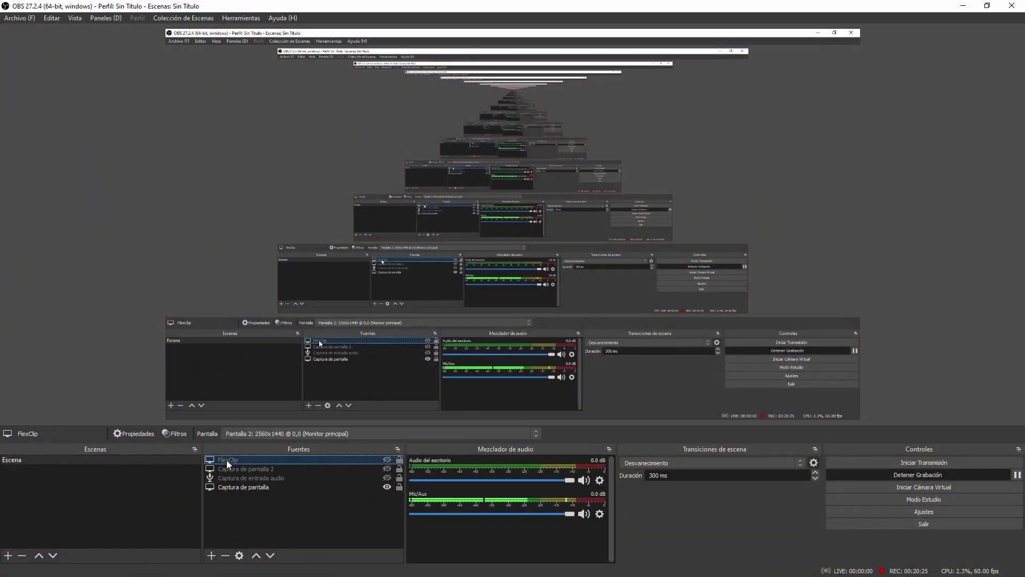